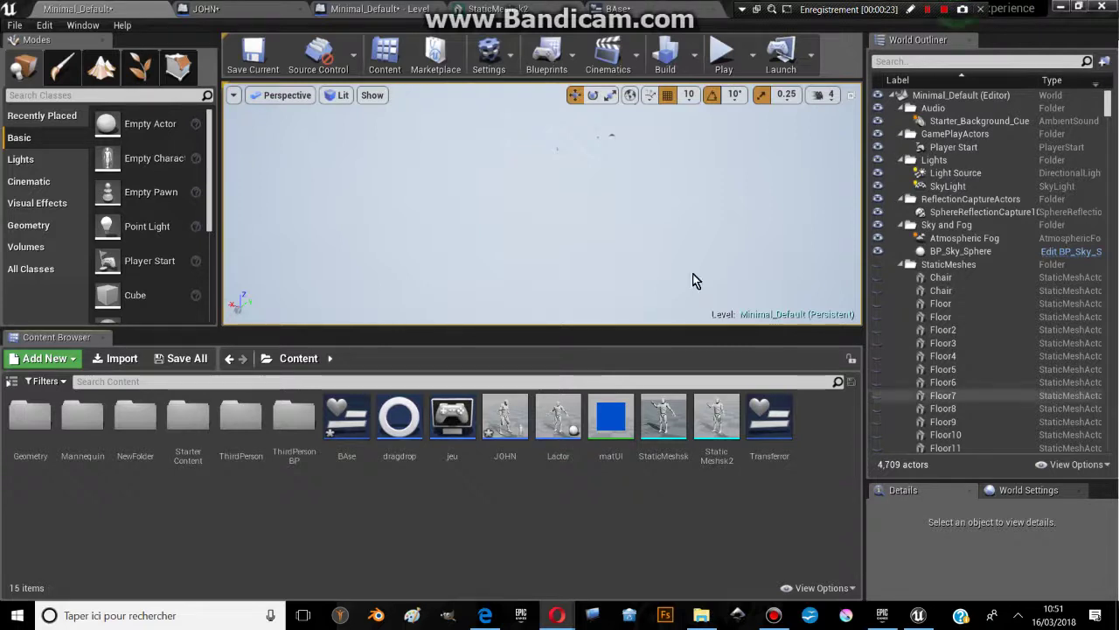
Turn on the 'stat GPU' overlay with frame-rate readout in the level viewport
left_click(657, 225)
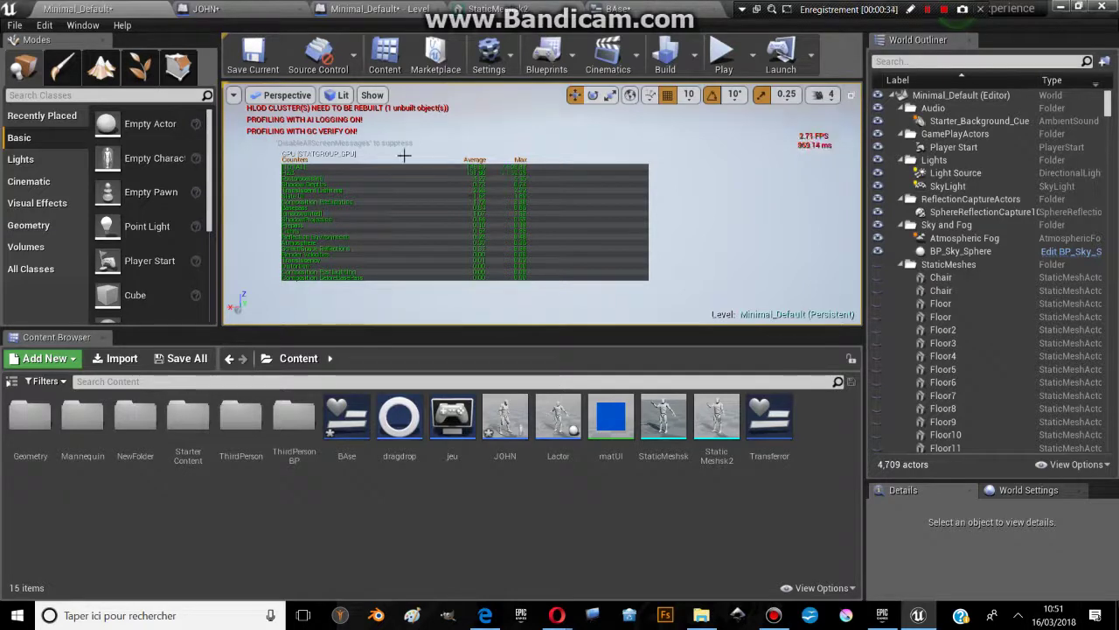
Select all the placed StaticMesh mannequin actors in the World Outliner
left_click(961, 267)
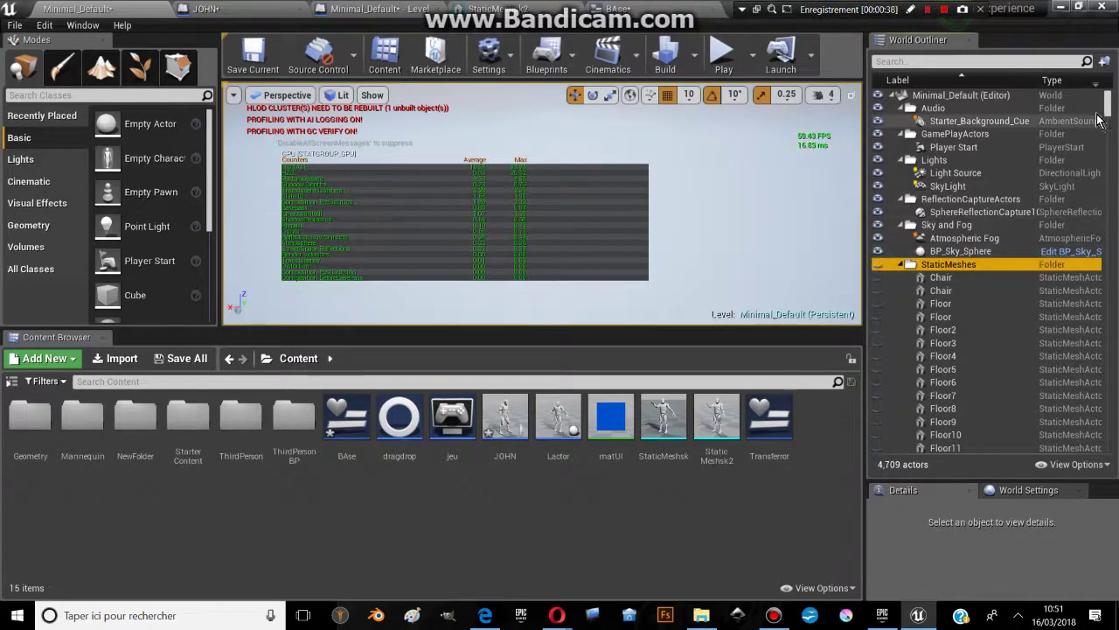
left_click_drag(1107, 102, 1109, 460)
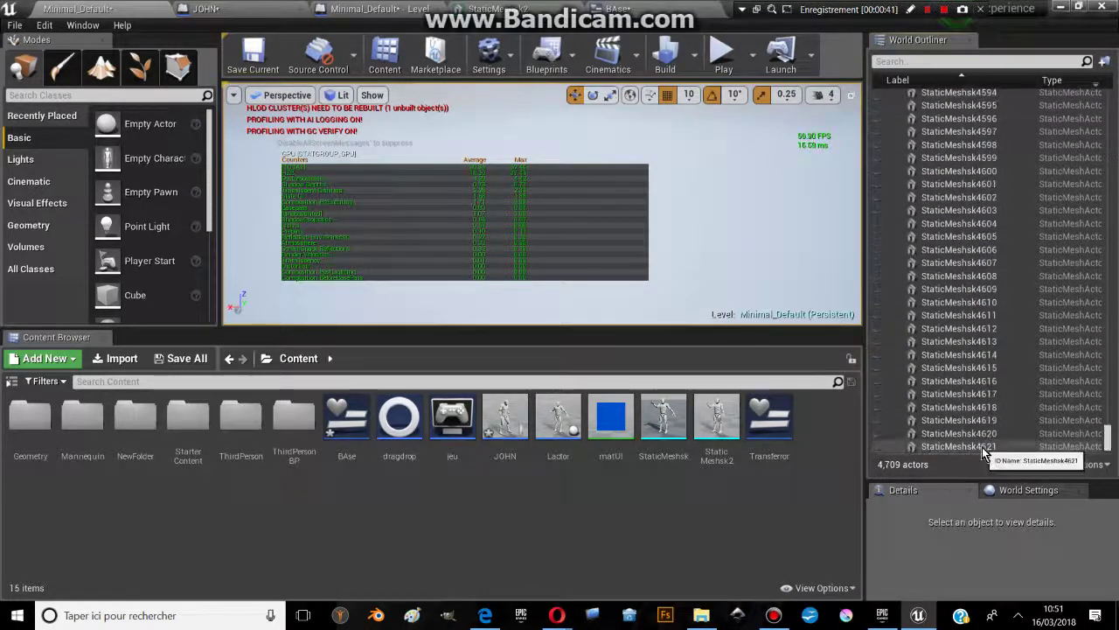
left_click(982, 447, "shift")
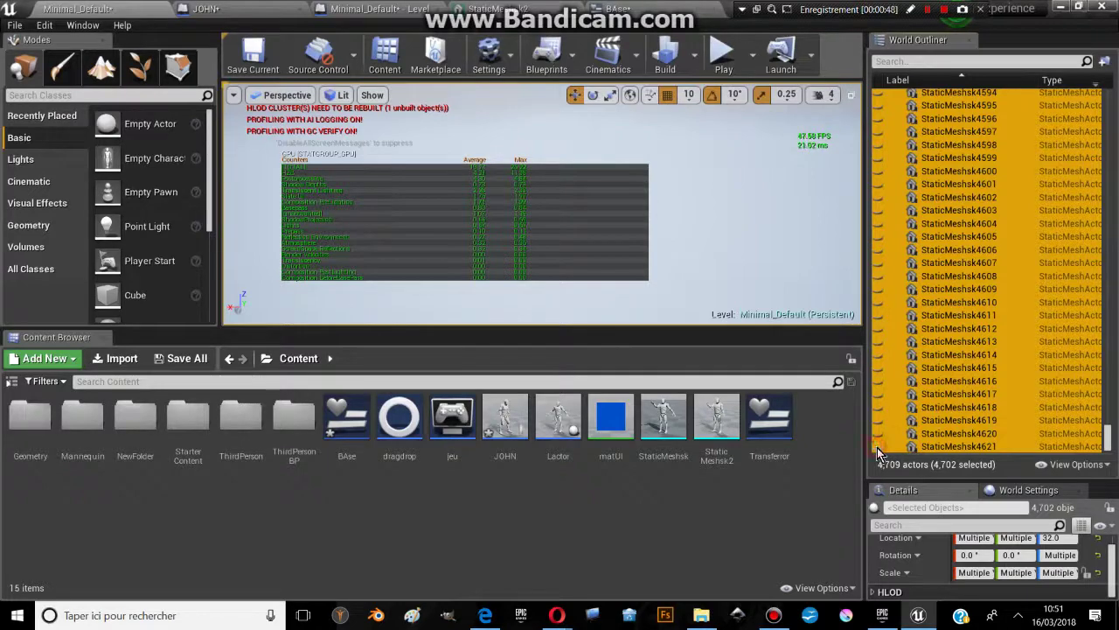
Clear the selection, fly over the mannequin crowd and select StaticMeshsk344
left_click(664, 186)
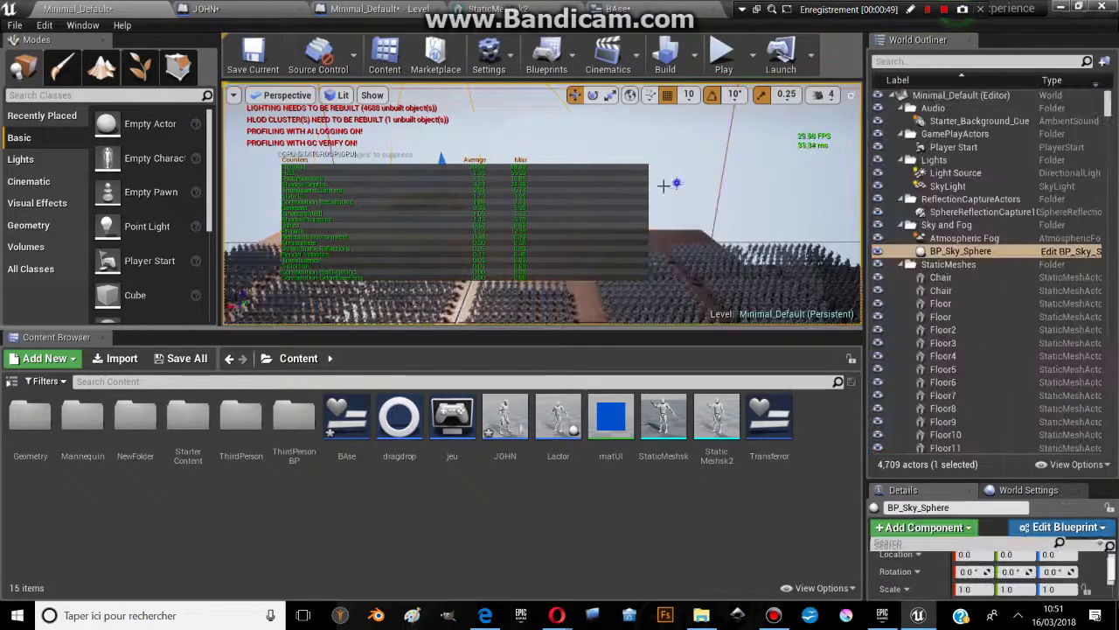
right_click_drag(664, 185, 665, 185)
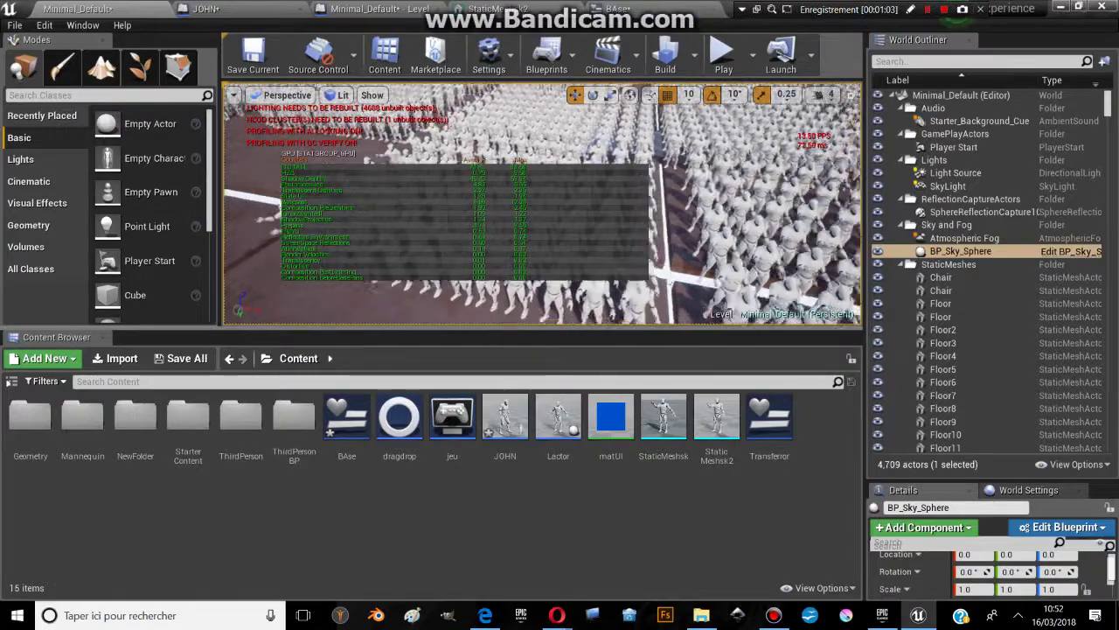
right_click_drag(624, 232, 658, 262)
left_click(658, 261)
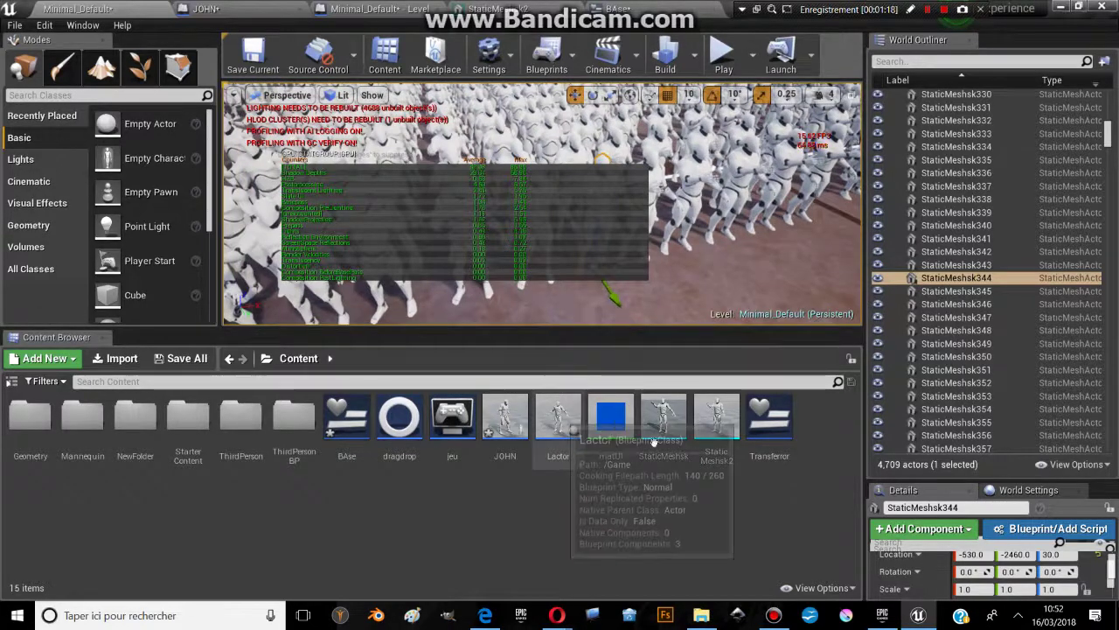
Browse Mannequin > Character > Mesh and open the SK_Mannequin skeletal mesh
left_click(560, 417)
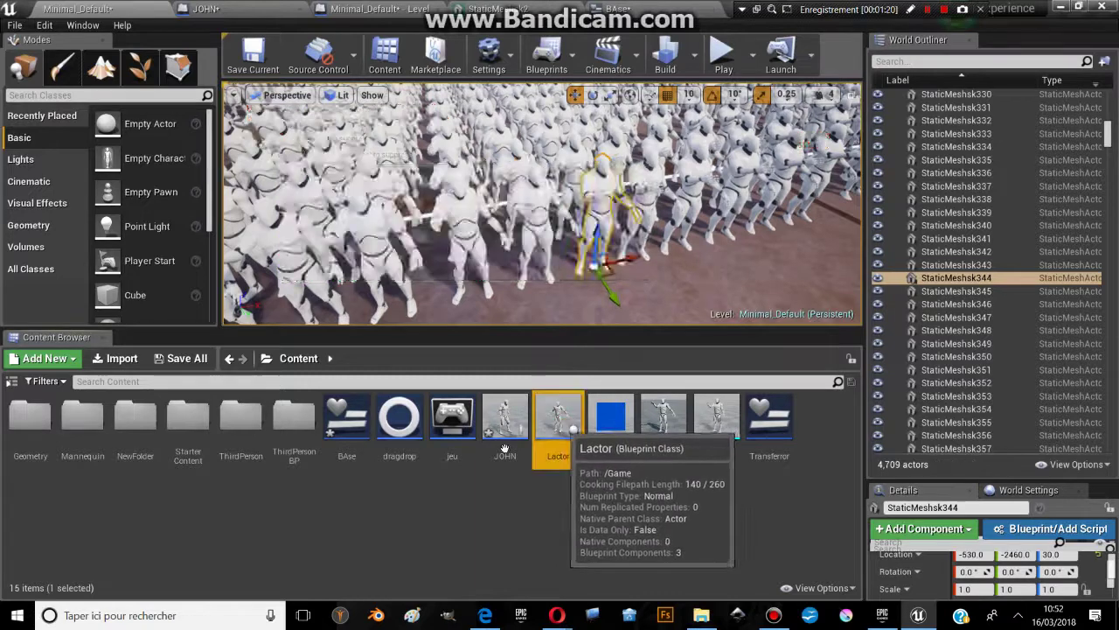
double_click(84, 431)
left_click(87, 433)
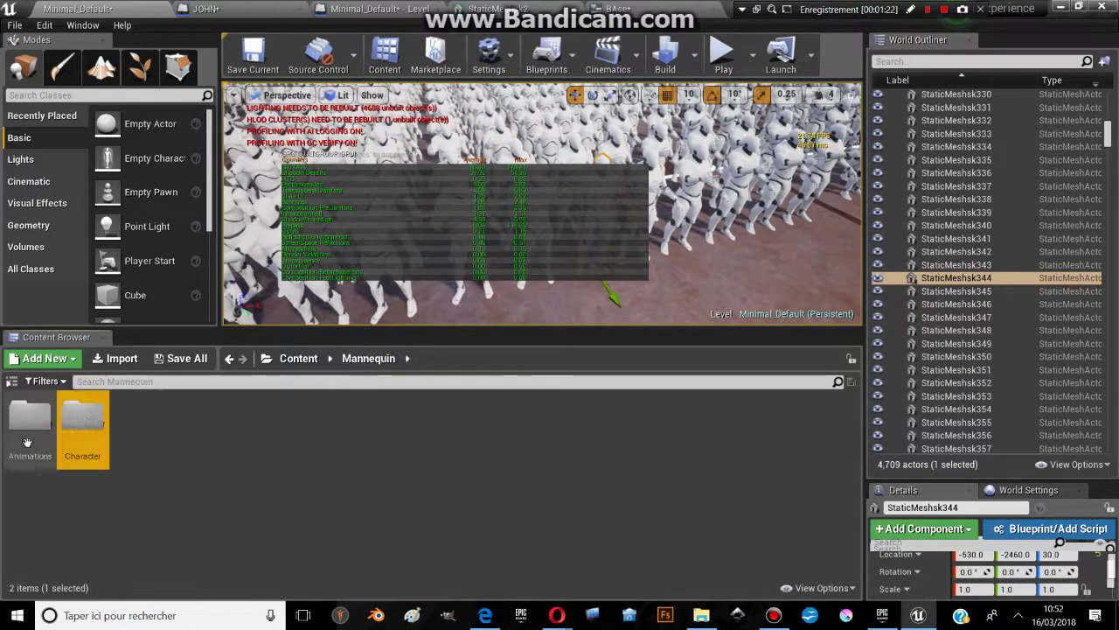
left_click(12, 381)
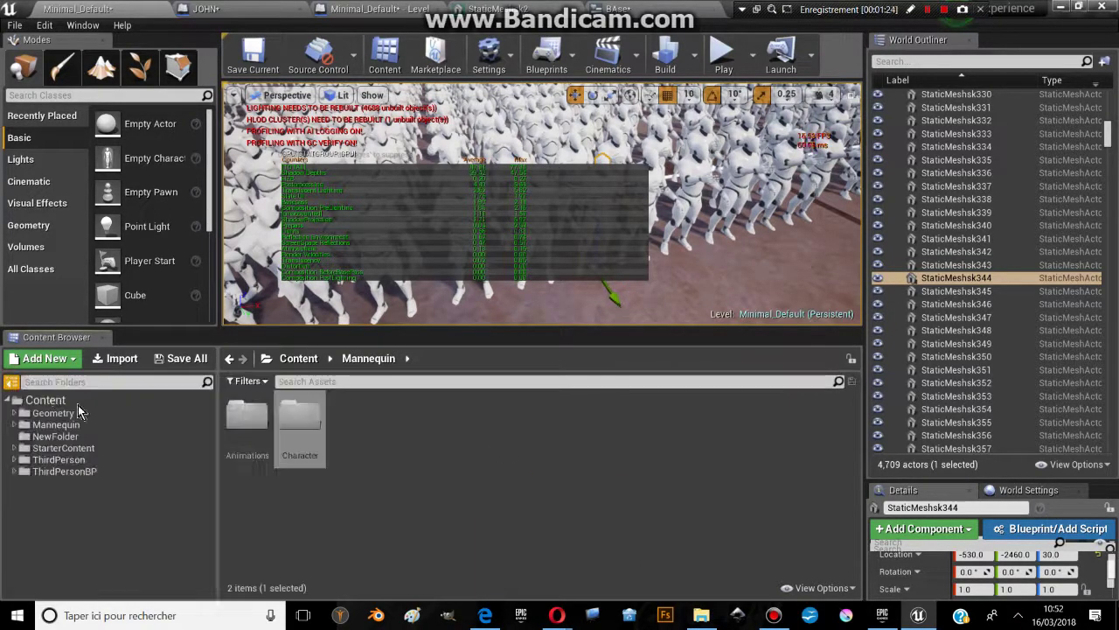
left_click(311, 419)
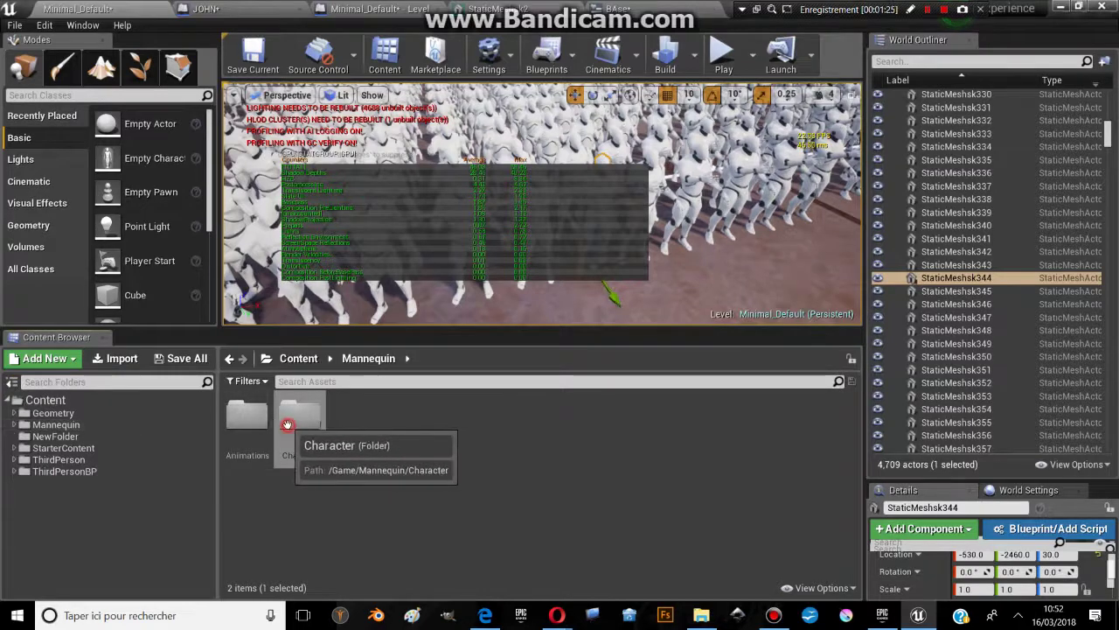
left_click(311, 420)
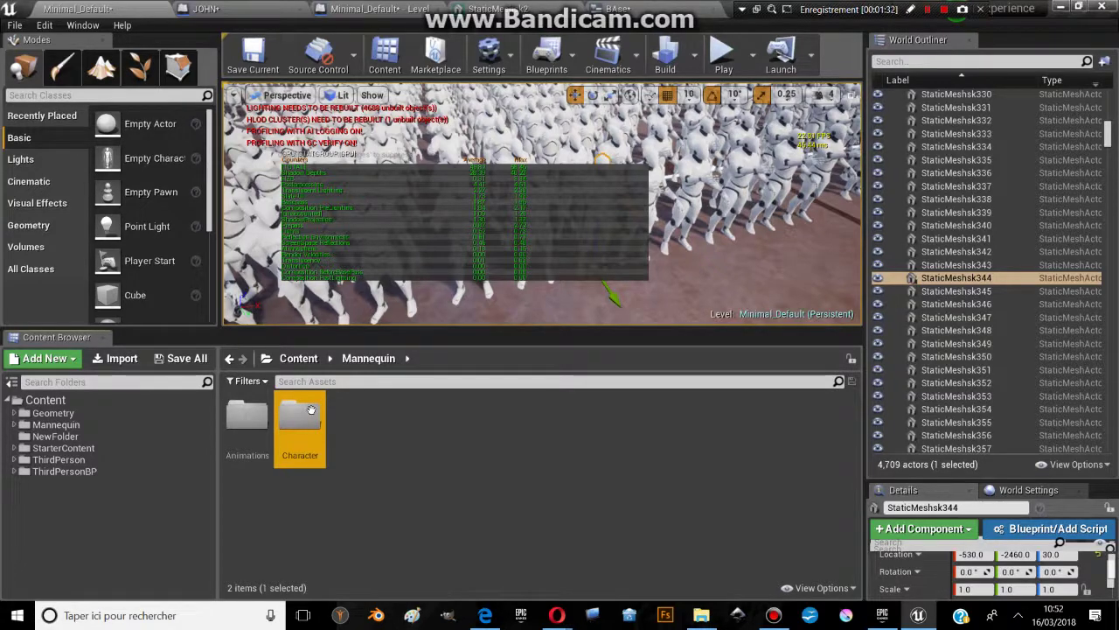
double_click(311, 410)
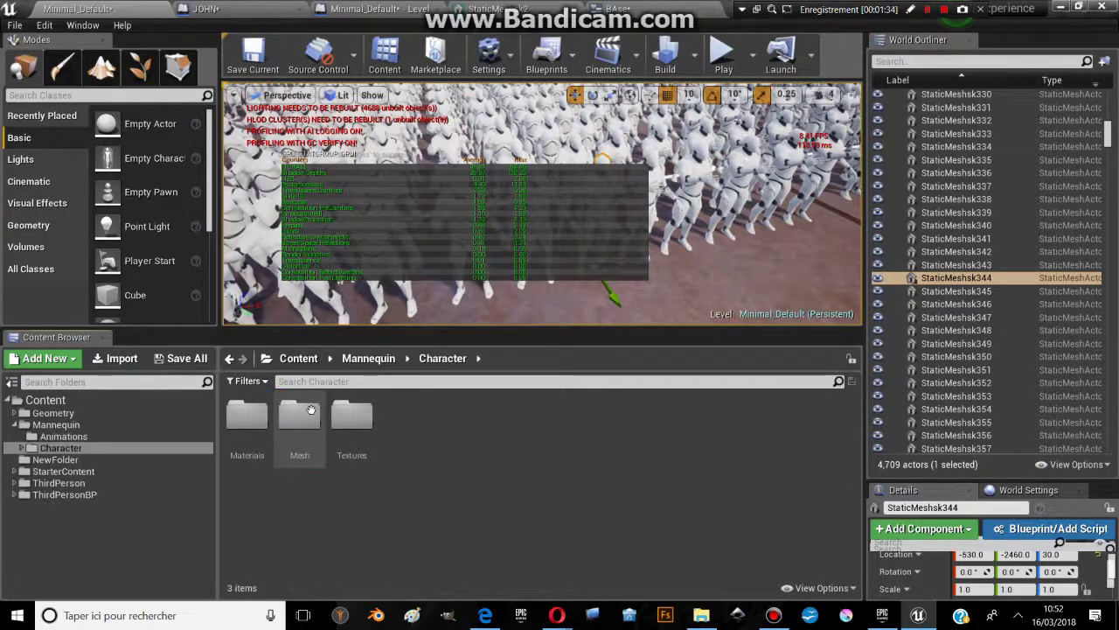
double_click(302, 416)
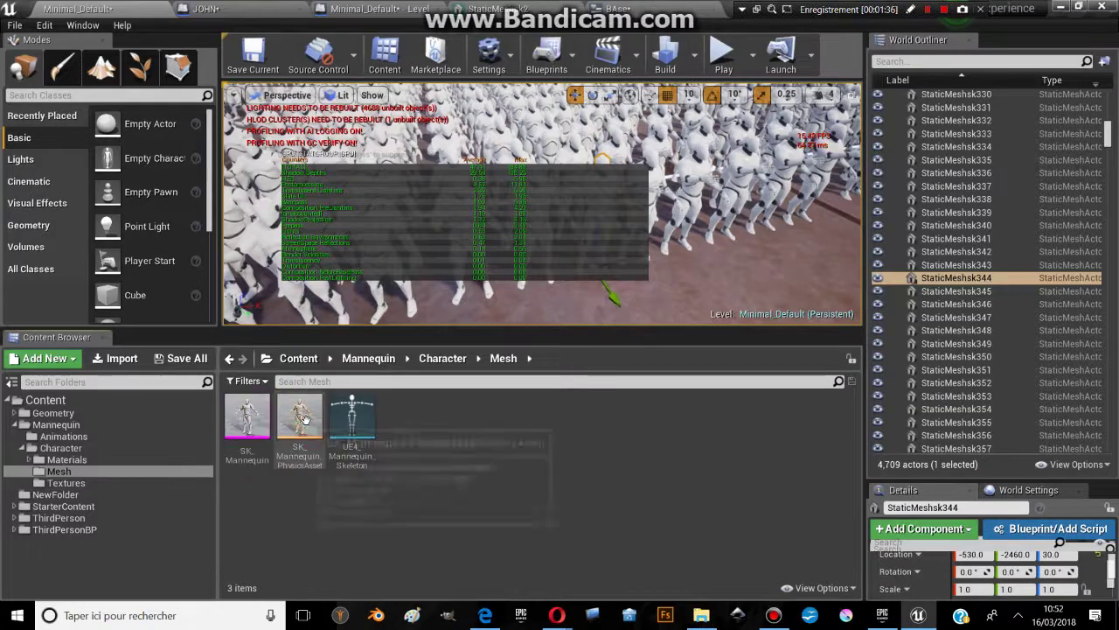
double_click(249, 415)
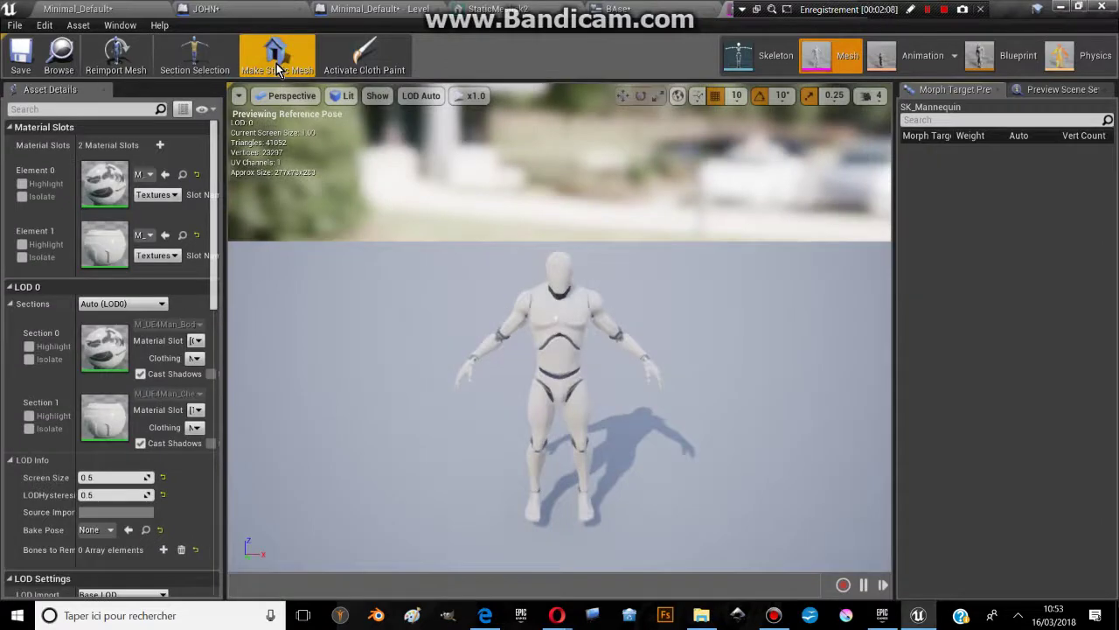
Select StaticMeshsk346 in the Minimal_Default level, then return to the SK_Mannequin editor
left_click(77, 9)
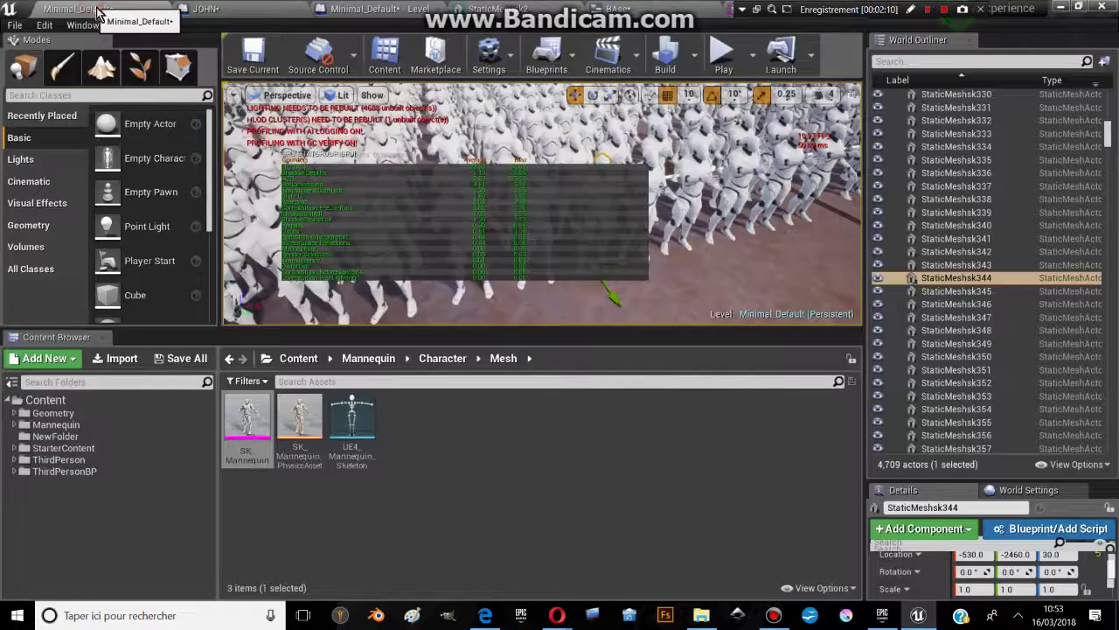
left_click(687, 171)
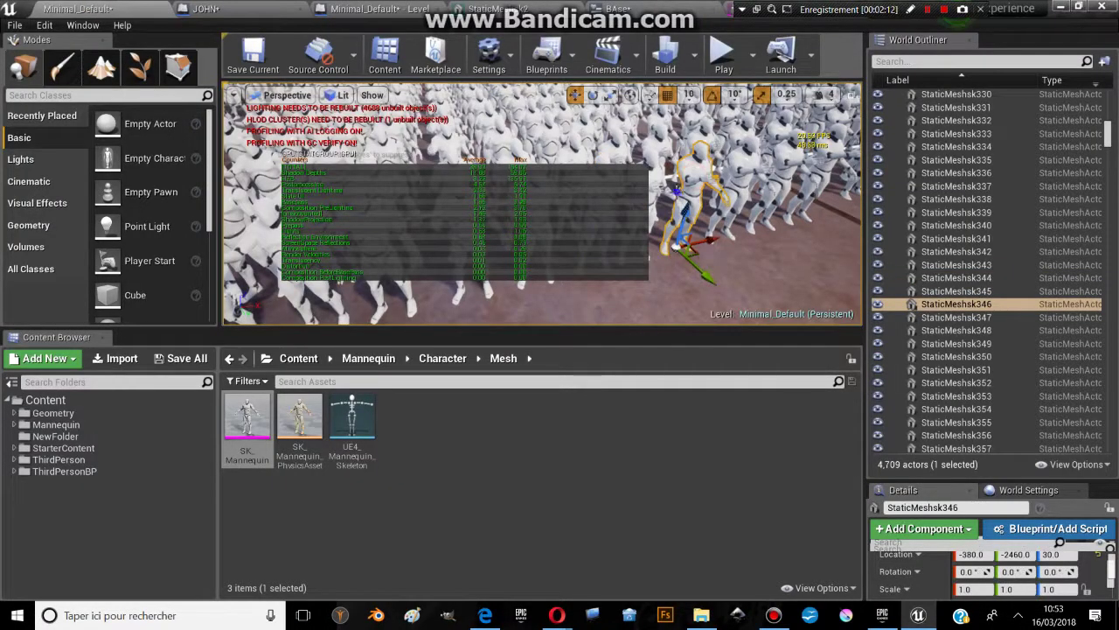
mouse_move(542, 210)
right_mouse_down()
mouse_move(490, 210)
mouse_move(542, 209)
right_mouse_up()
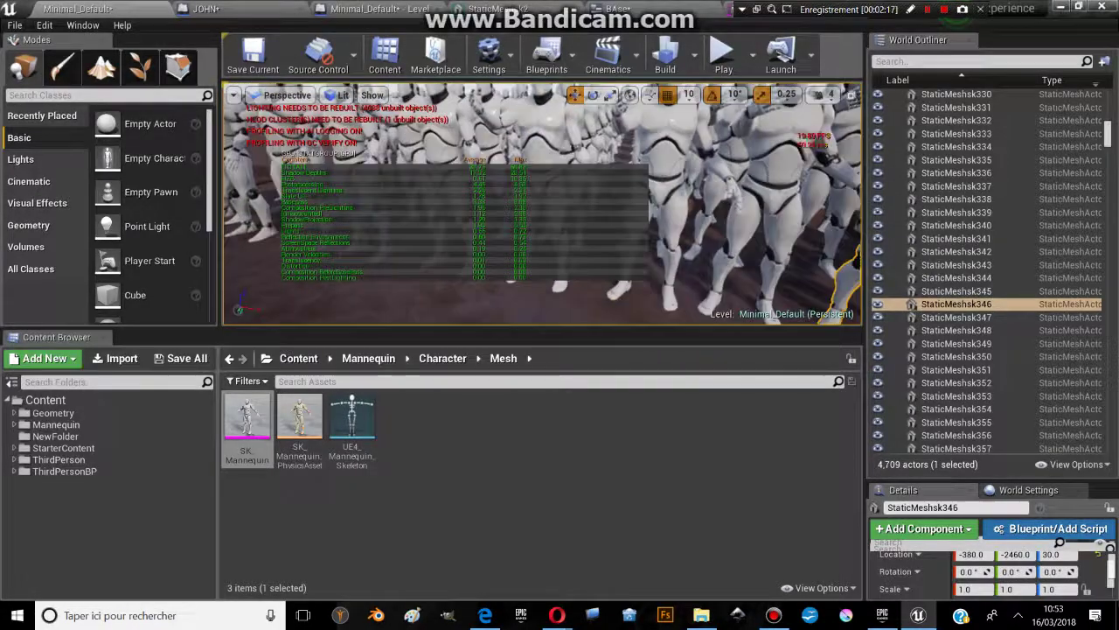
left_click(773, 9)
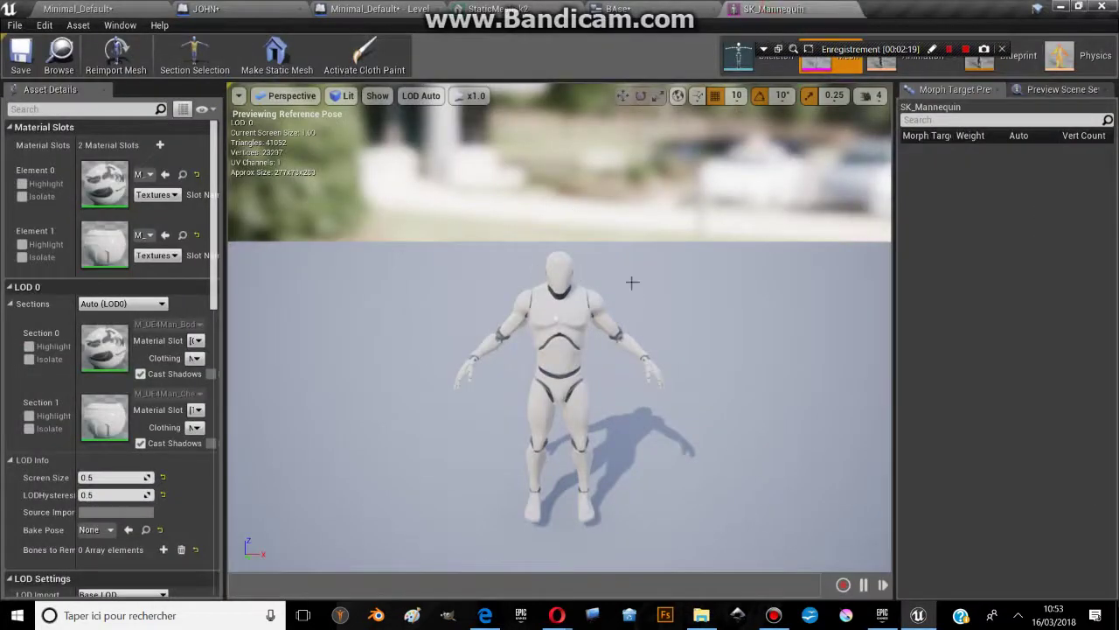
left_click_drag(854, 54, 893, 180)
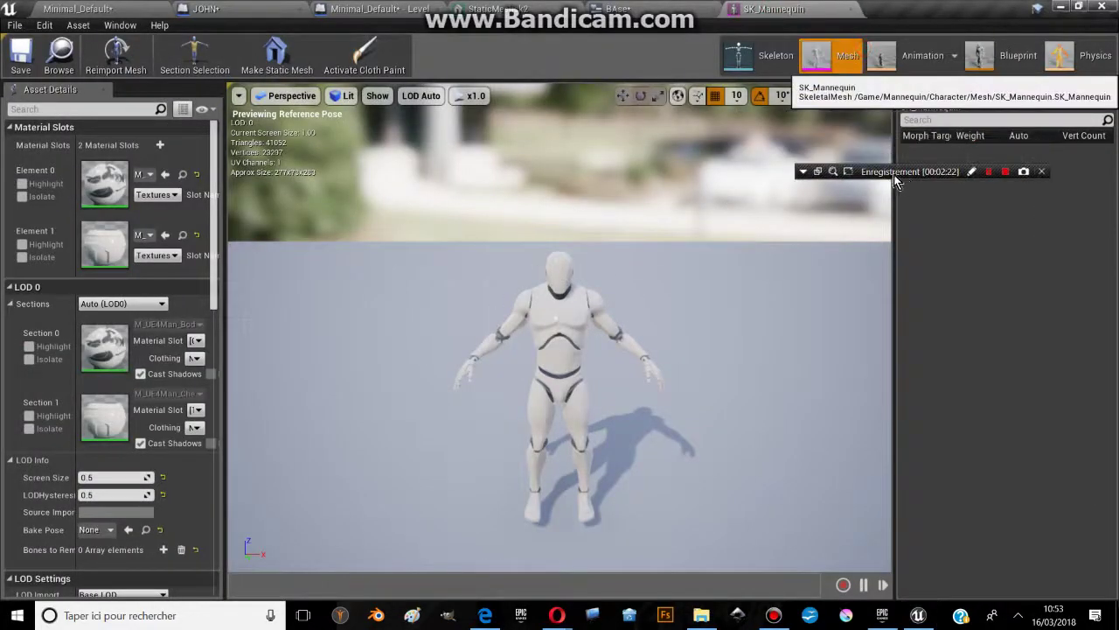
In the skeleton editor, rotate the lowerarm_l bone by -10 degrees
left_click(766, 64)
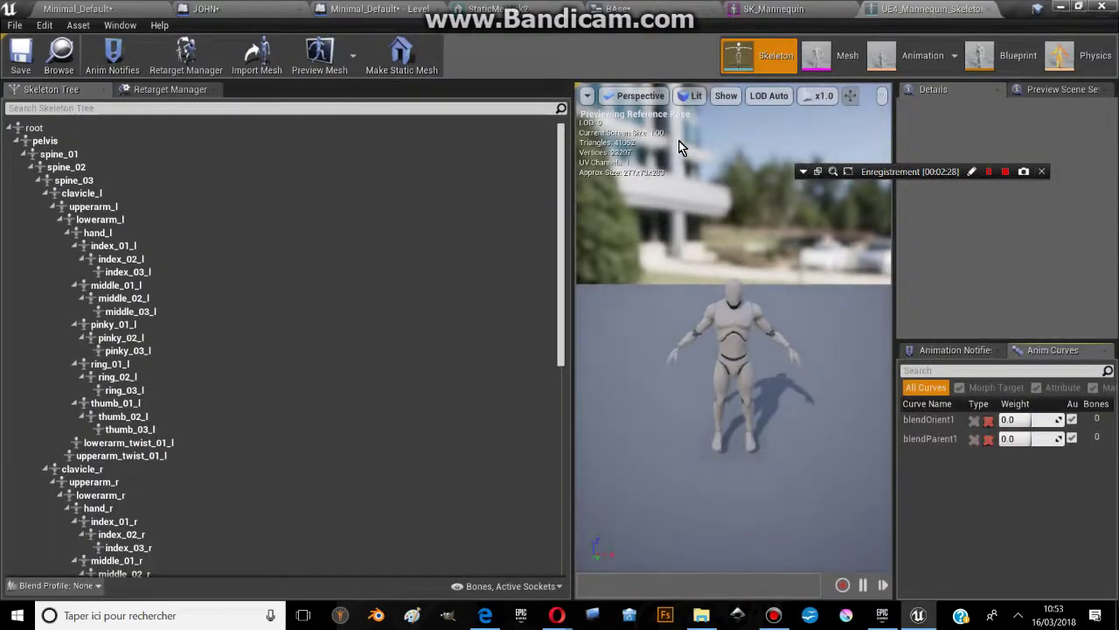
left_click_drag(623, 219, 623, 210)
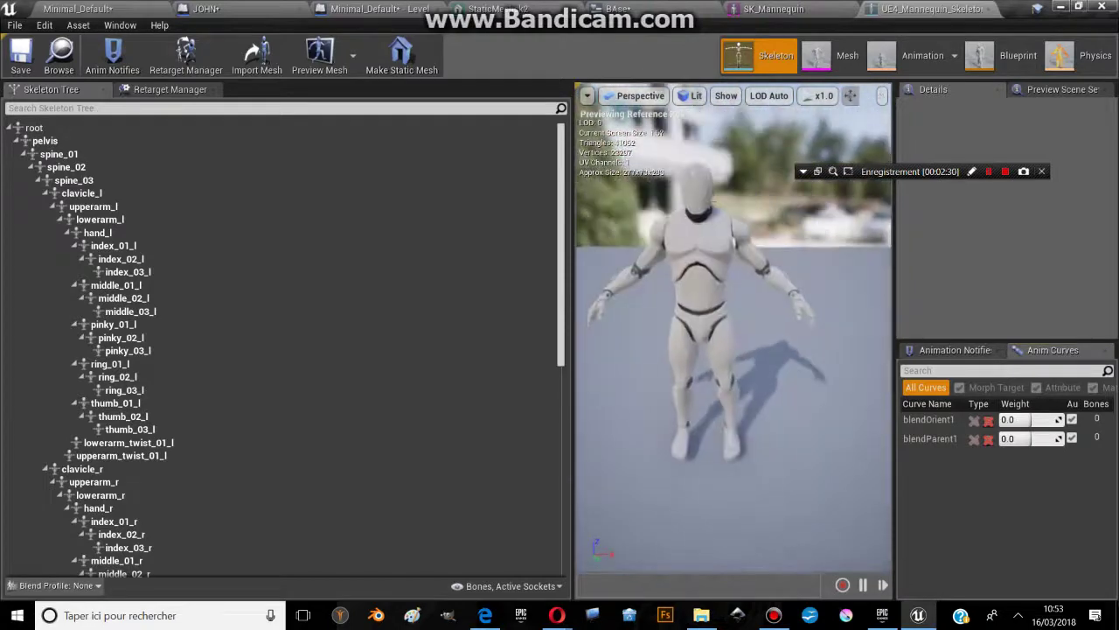
left_click(662, 255)
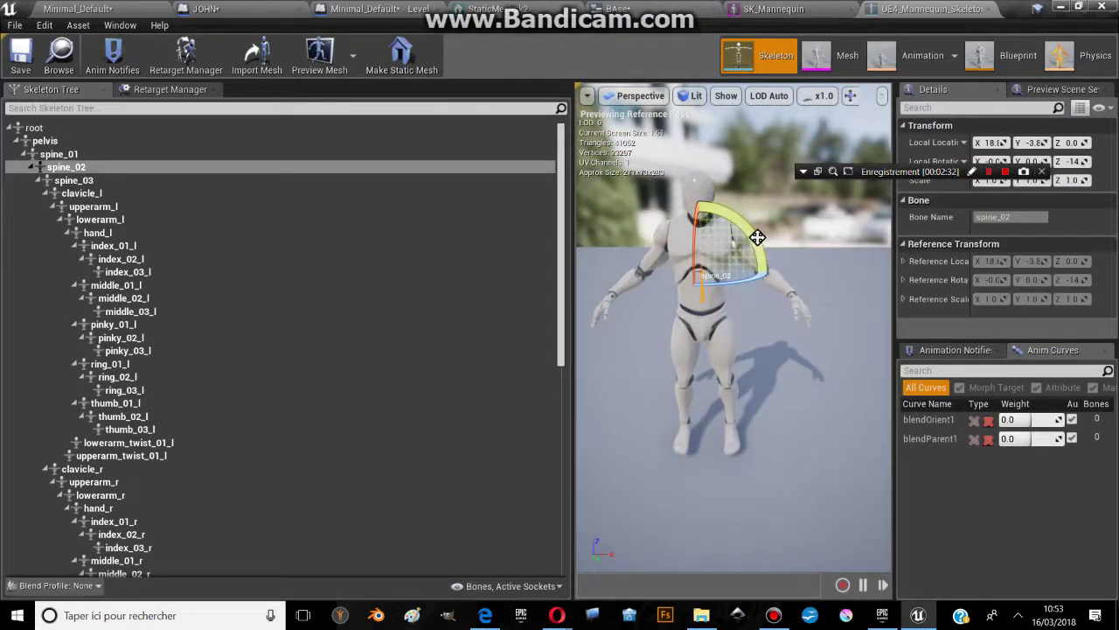
left_click(776, 281)
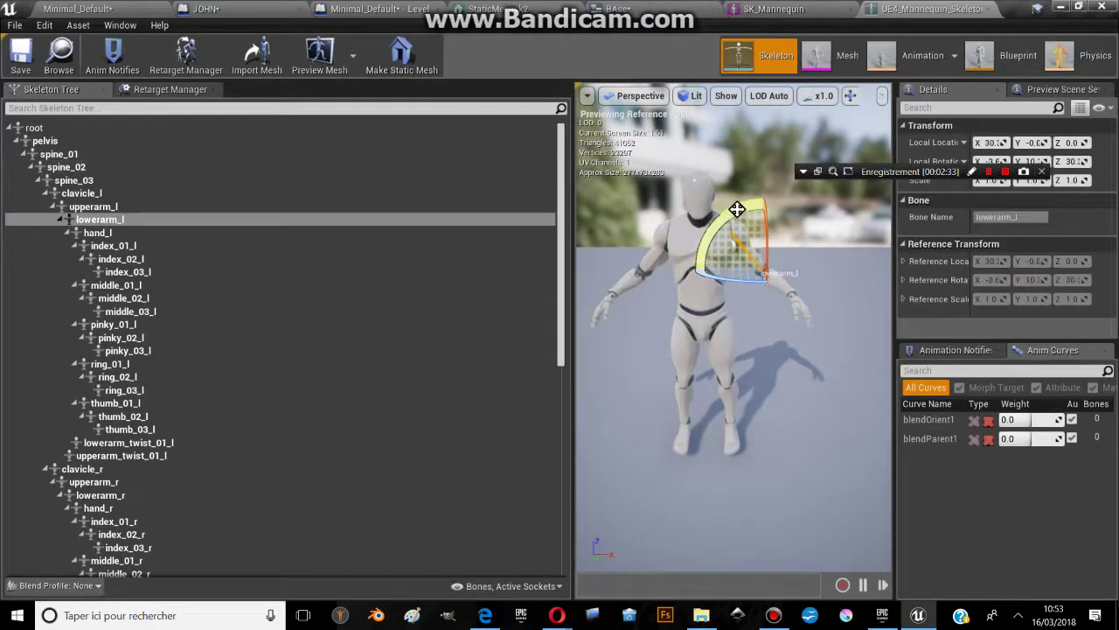
mouse_move(759, 256)
left_mouse_down()
mouse_move(787, 301)
mouse_move(724, 225)
left_mouse_up()
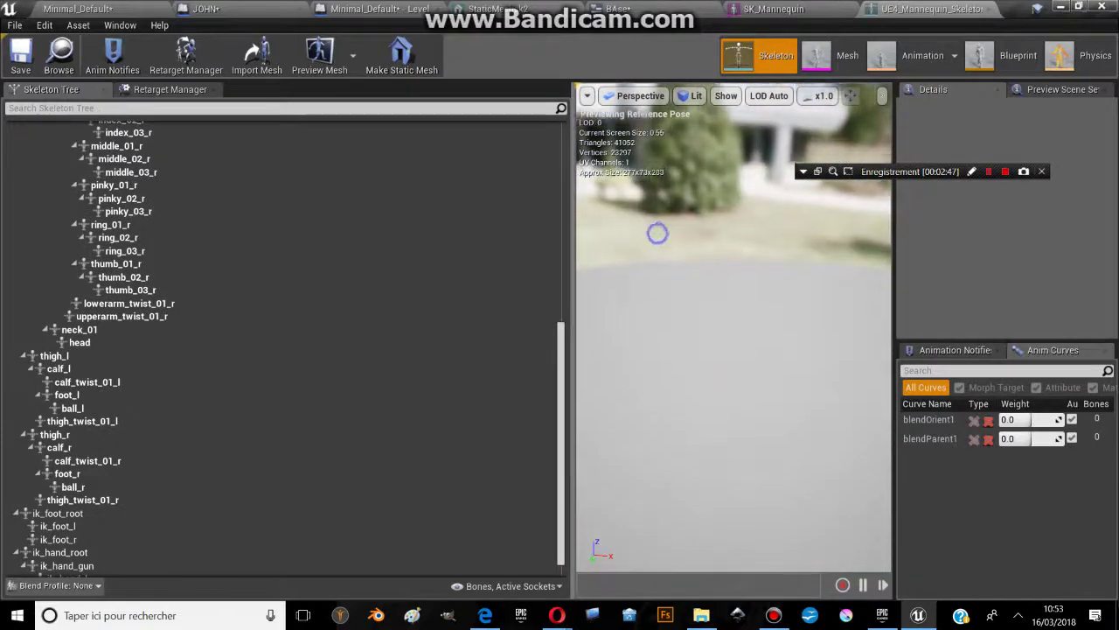
mouse_move(639, 237)
left_mouse_down()
mouse_move(657, 232)
mouse_move(574, 202)
left_mouse_up()
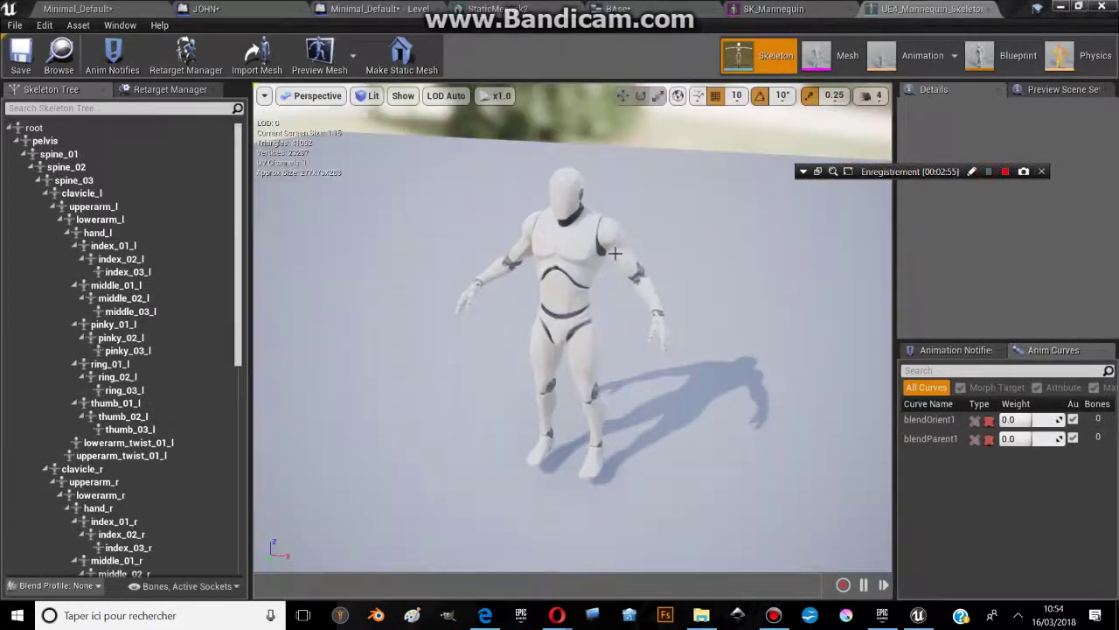
Rotate upperarm_l -30°, bend spine_02 30° and tilt the head -10°
left_click(620, 242)
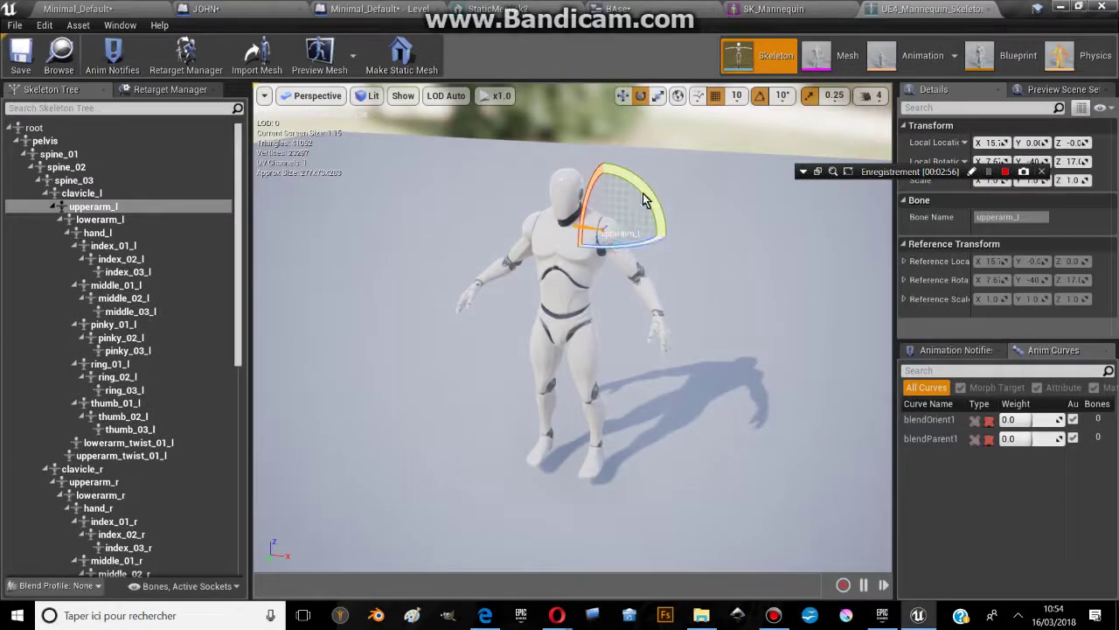
mouse_move(652, 182)
left_mouse_down()
mouse_move(661, 273)
mouse_move(514, 178)
left_mouse_up()
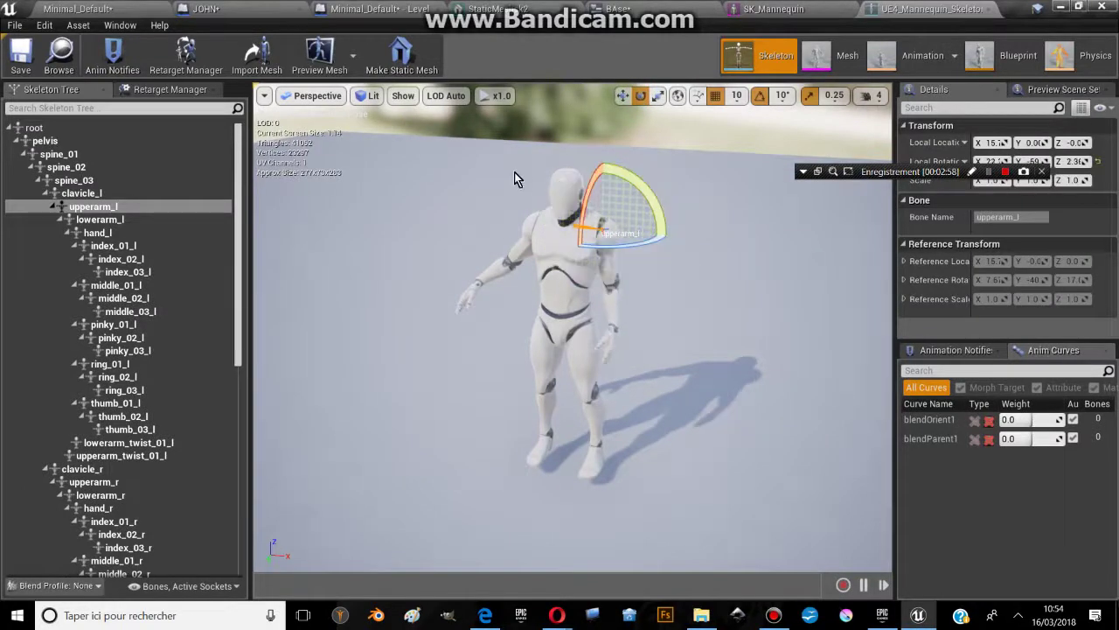
left_click(529, 232)
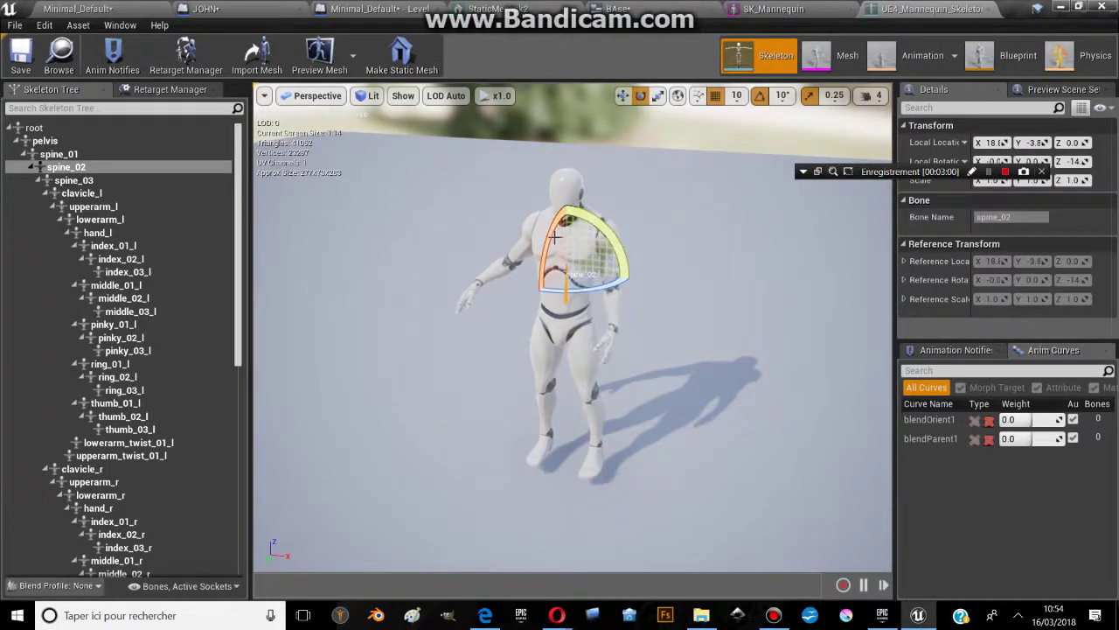
left_click_drag(550, 237, 565, 219)
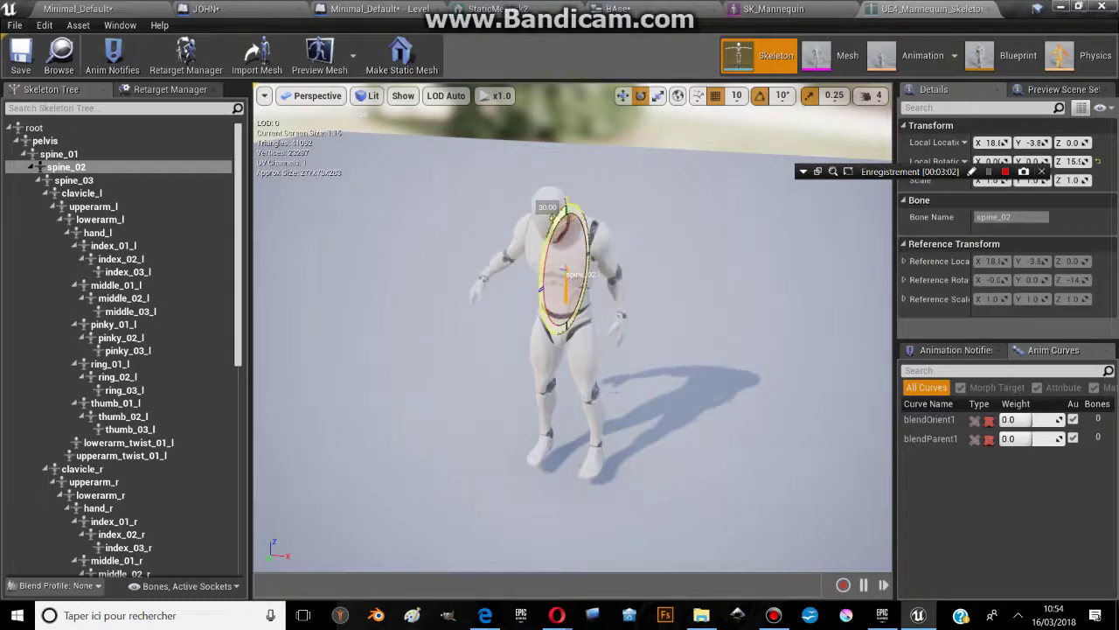
left_click(551, 175)
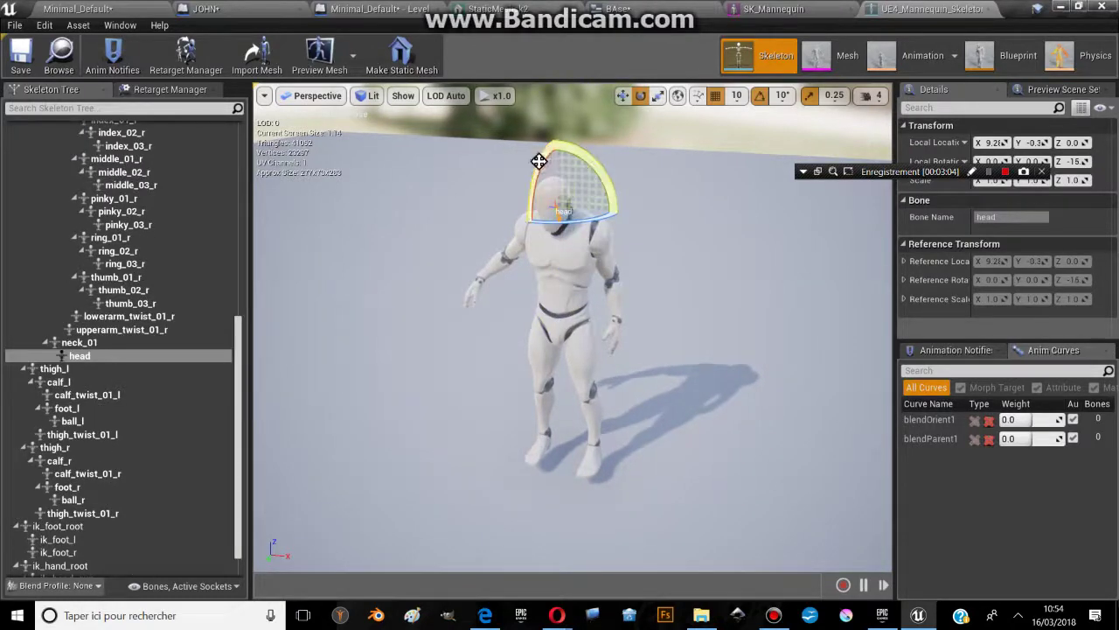
mouse_move(537, 157)
left_mouse_down()
mouse_move(589, 220)
mouse_move(549, 207)
mouse_move(553, 243)
left_mouse_up()
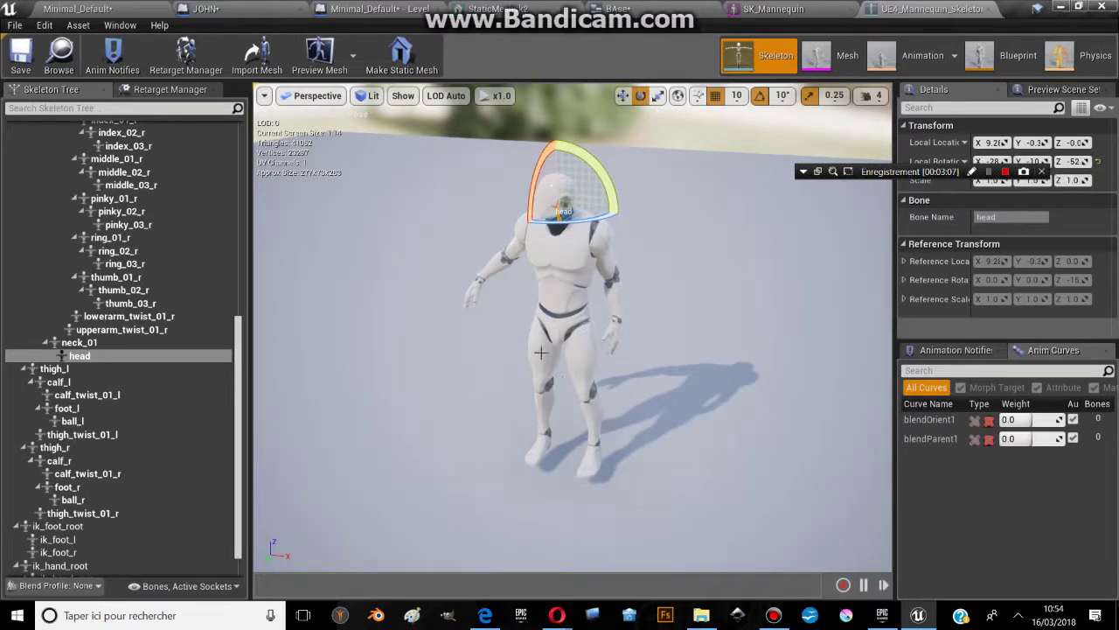
Pose the legs: swing the right thigh, bend right calf 60°, rotate left calf and foot
left_click(541, 352)
left_click_drag(534, 318, 530, 412)
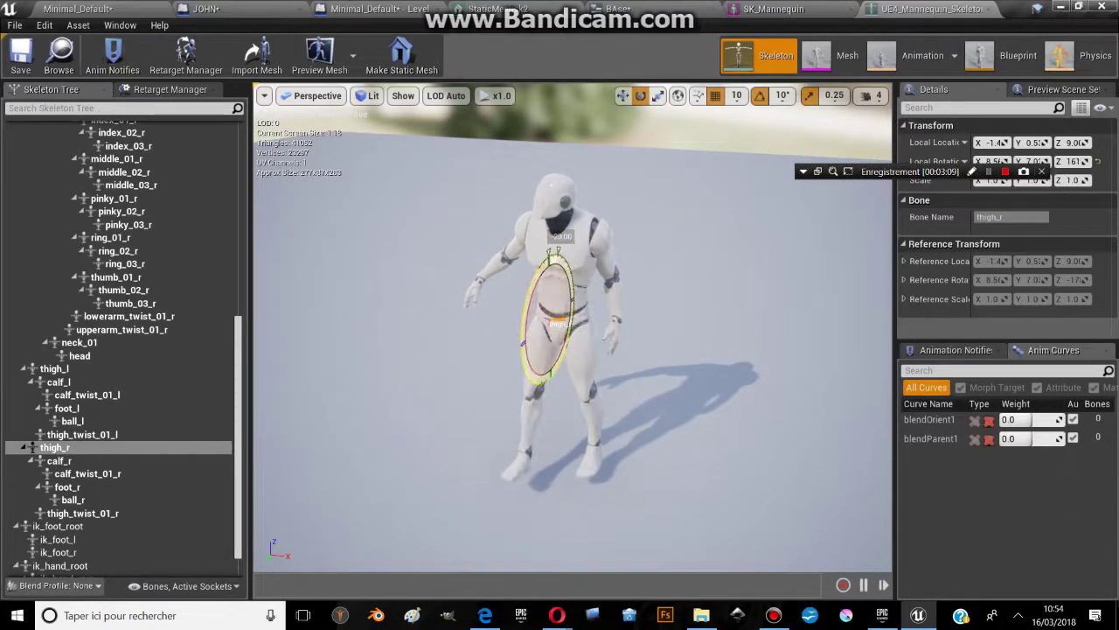
left_click(528, 416)
left_click_drag(512, 367, 495, 388)
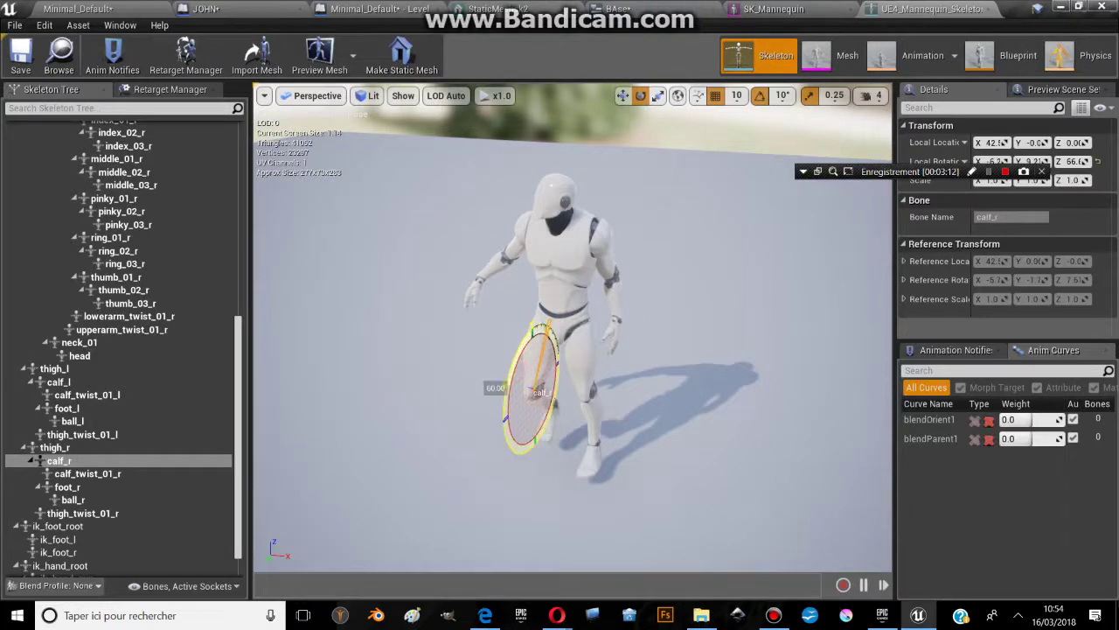
left_click(600, 422)
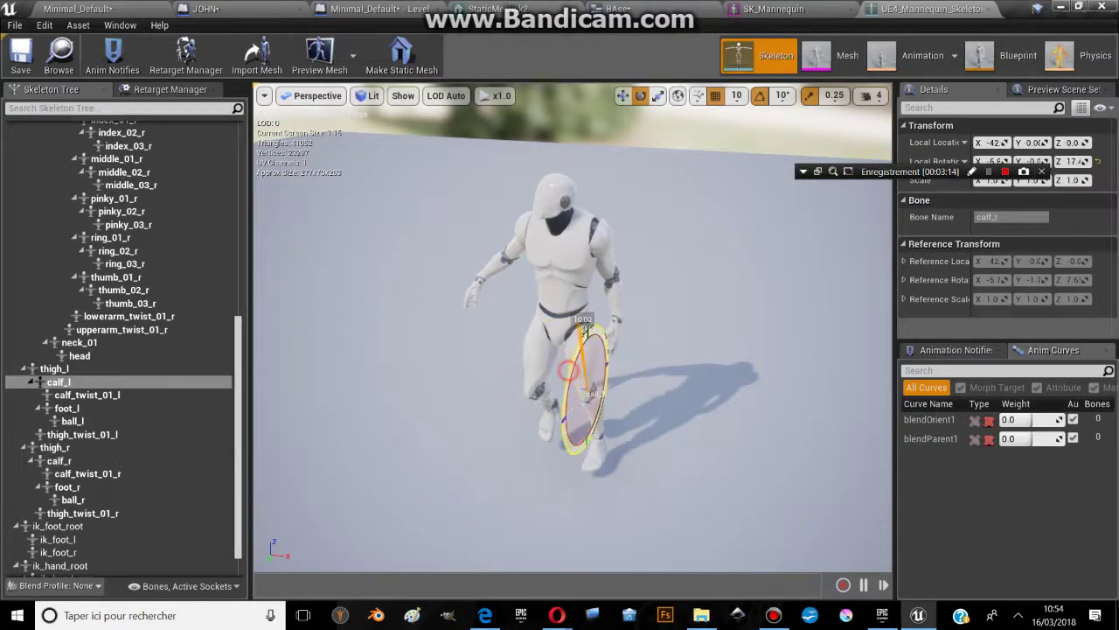
left_click_drag(577, 385, 627, 422)
right_click_drag(602, 430, 406, 367)
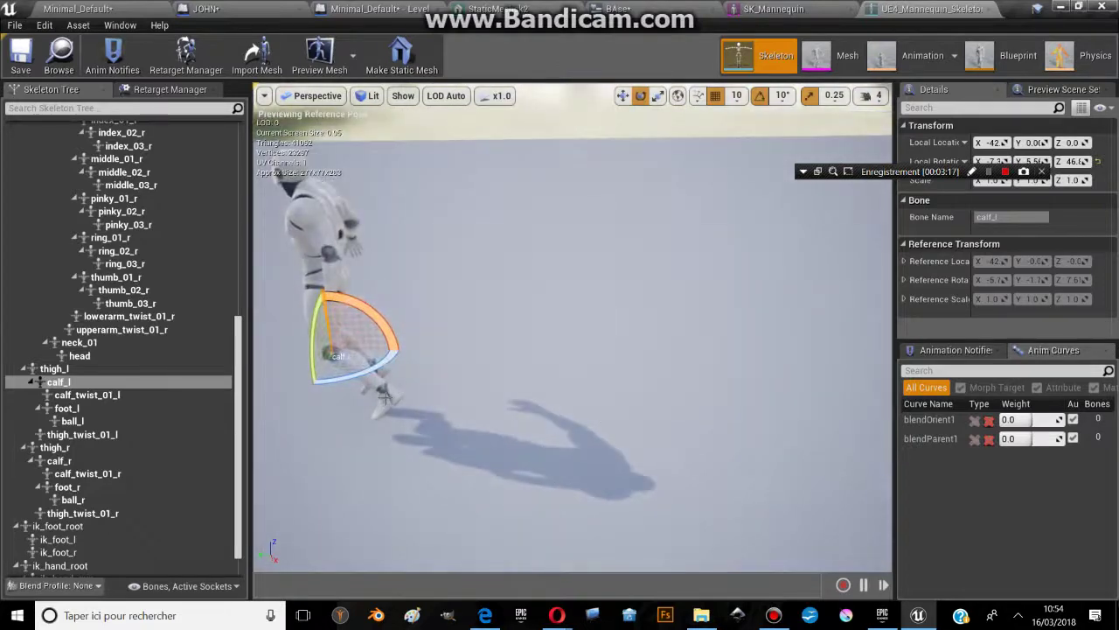
left_click(383, 396)
left_click_drag(413, 371, 413, 371)
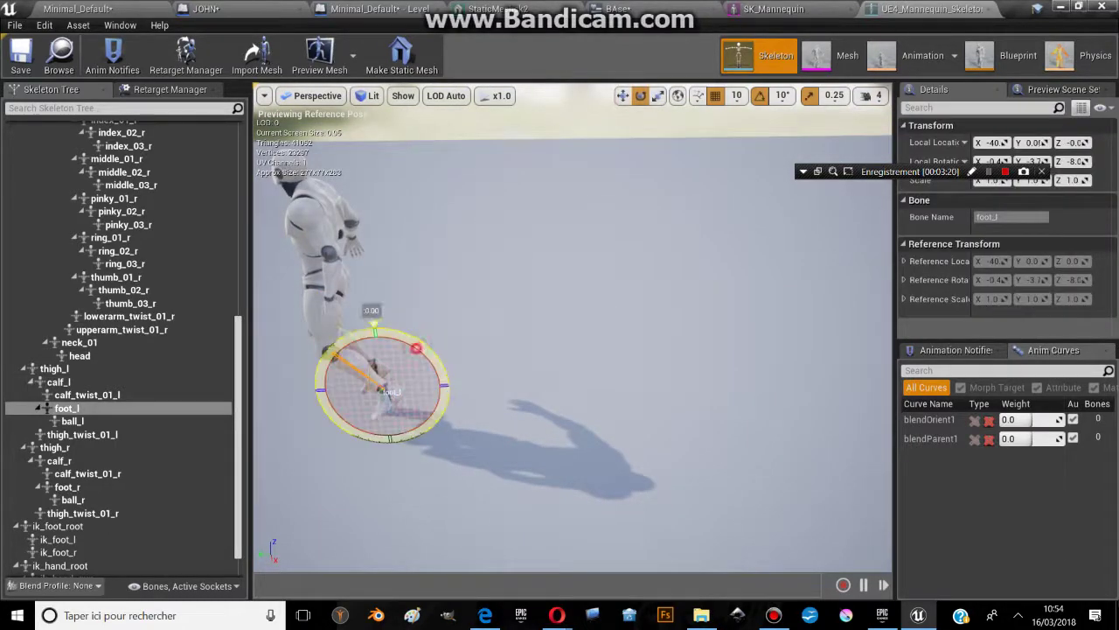
right_click_drag(414, 370, 350, 298)
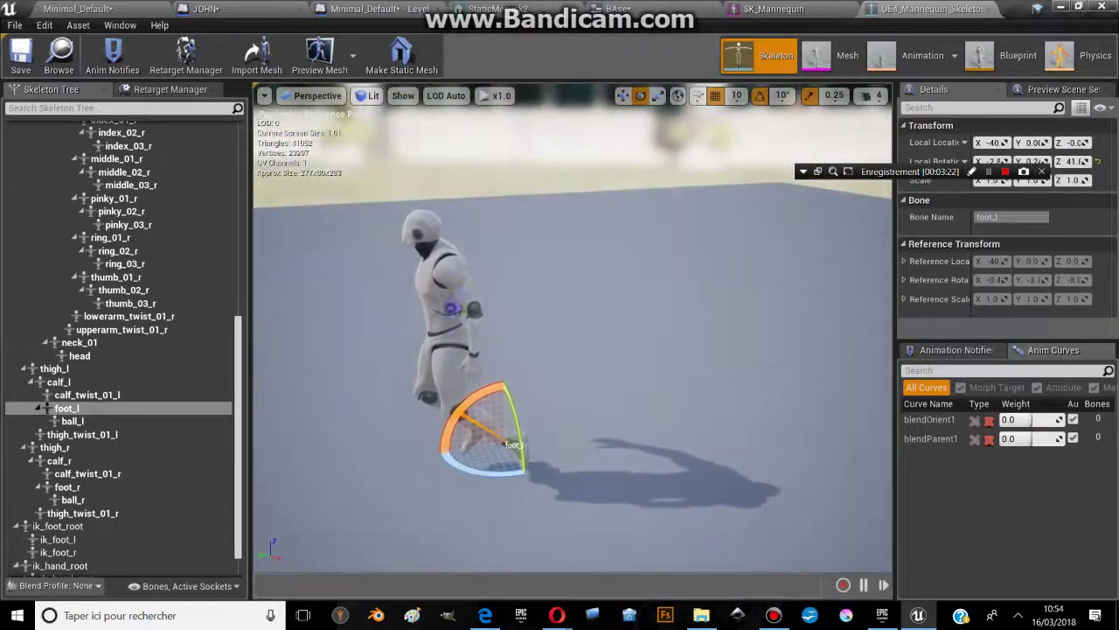
right_click_drag(422, 258, 421, 259)
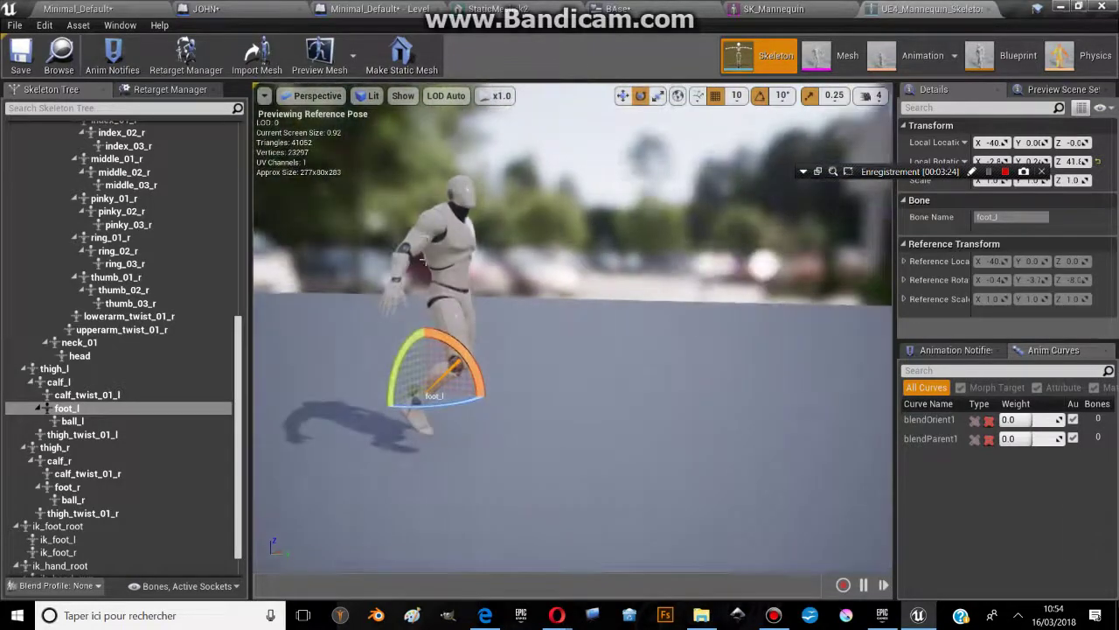
Raise the right upper arm into a new pose and start Make Static Mesh
left_click(443, 237)
left_click_drag(479, 244, 464, 262)
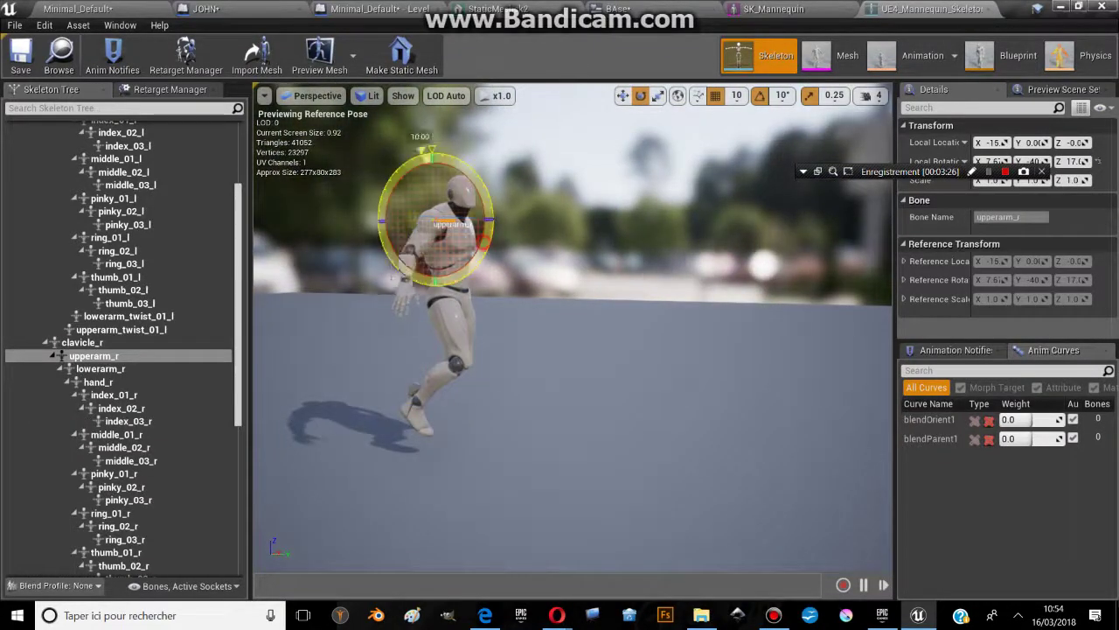
right_click_drag(463, 262, 437, 262)
right_click_drag(723, 327, 723, 327)
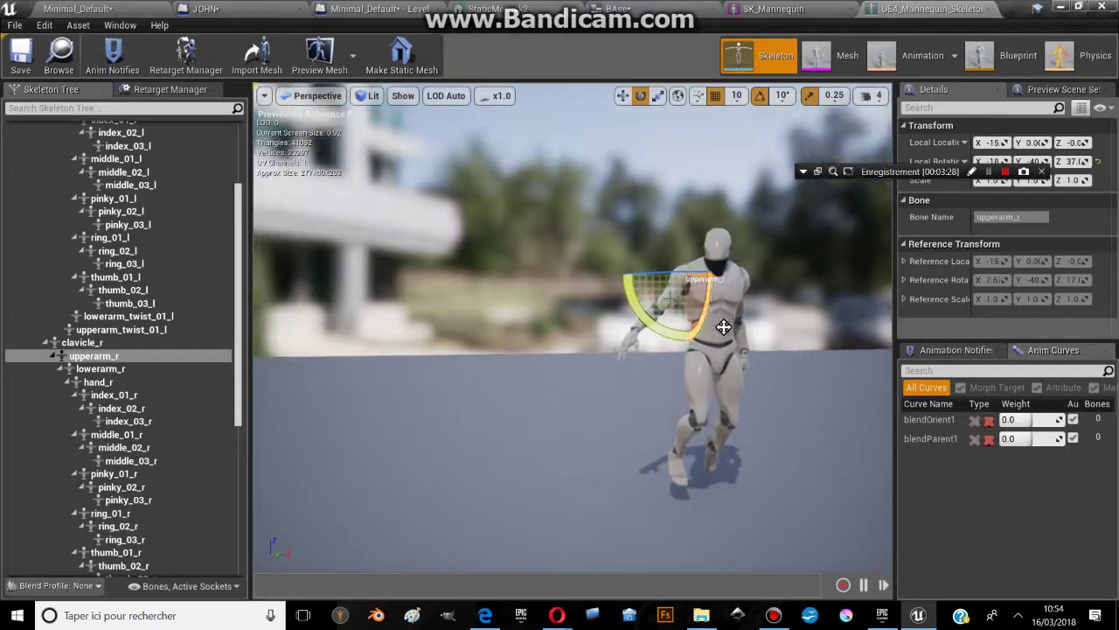
mouse_move(644, 299)
left_mouse_down()
mouse_move(673, 297)
mouse_move(690, 320)
left_mouse_up()
mouse_move(691, 320)
right_mouse_down()
mouse_move(647, 320)
mouse_move(460, 160)
right_mouse_up()
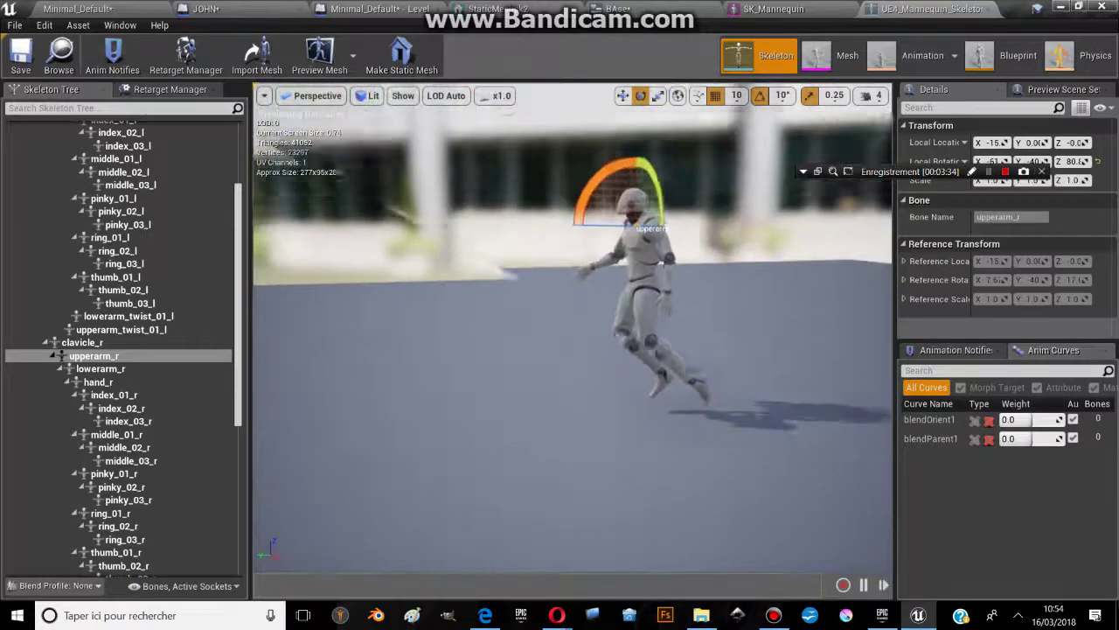
left_click(400, 54)
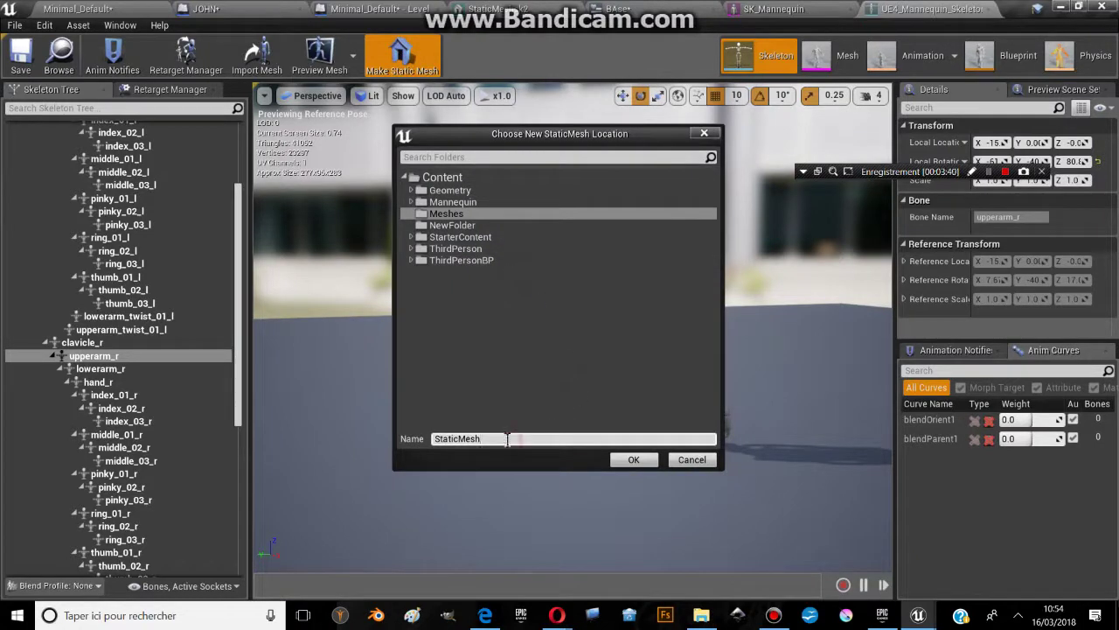
Create the static mesh StaticMesh33 in the Content folder
left_click(476, 179)
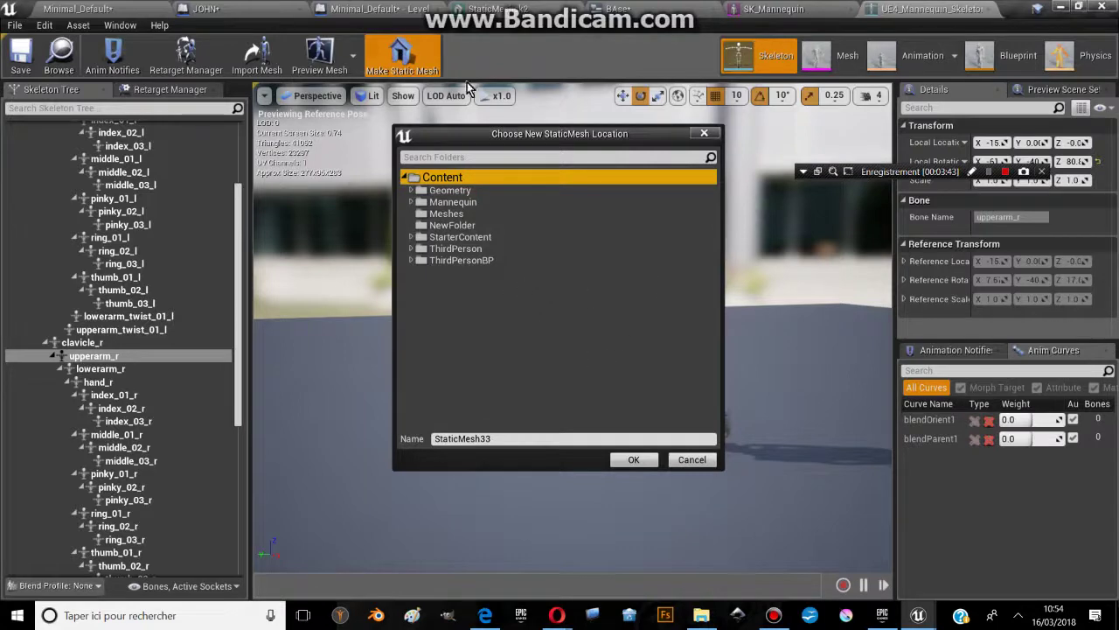
left_click_drag(510, 137, 375, 124)
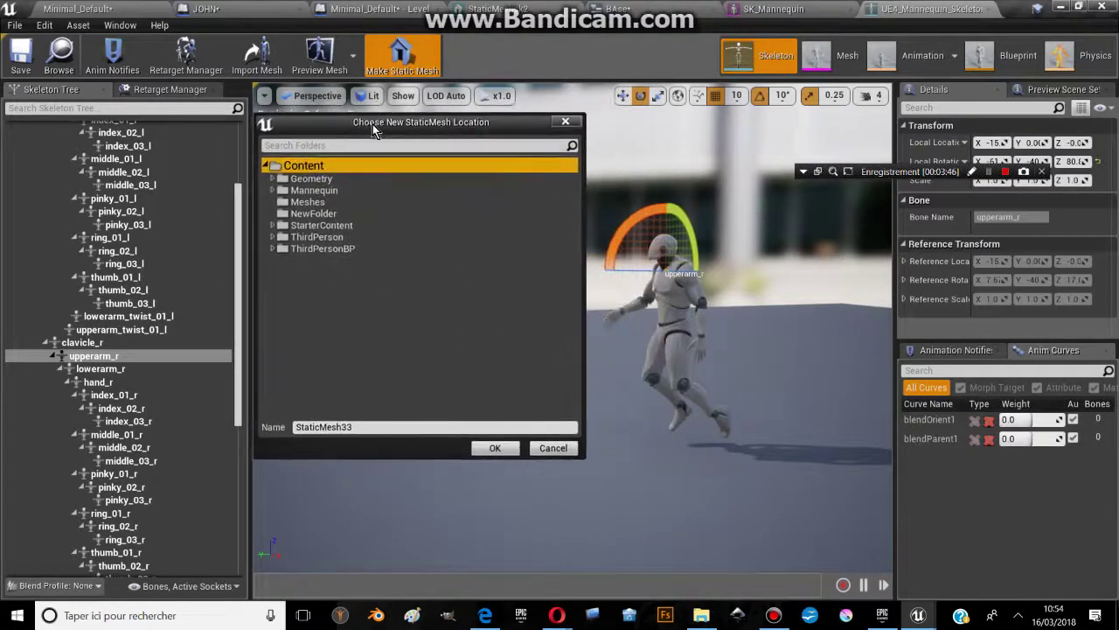
left_click(500, 448)
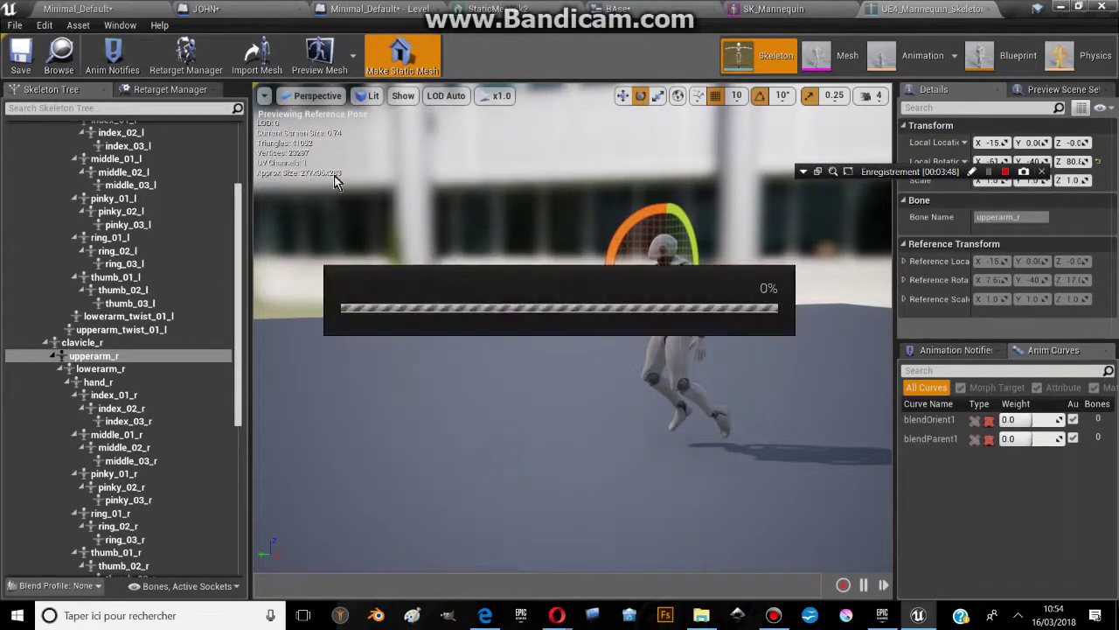
Return to the Minimal_Default level and show the Content folder's assets
left_click(88, 9)
left_click(43, 400)
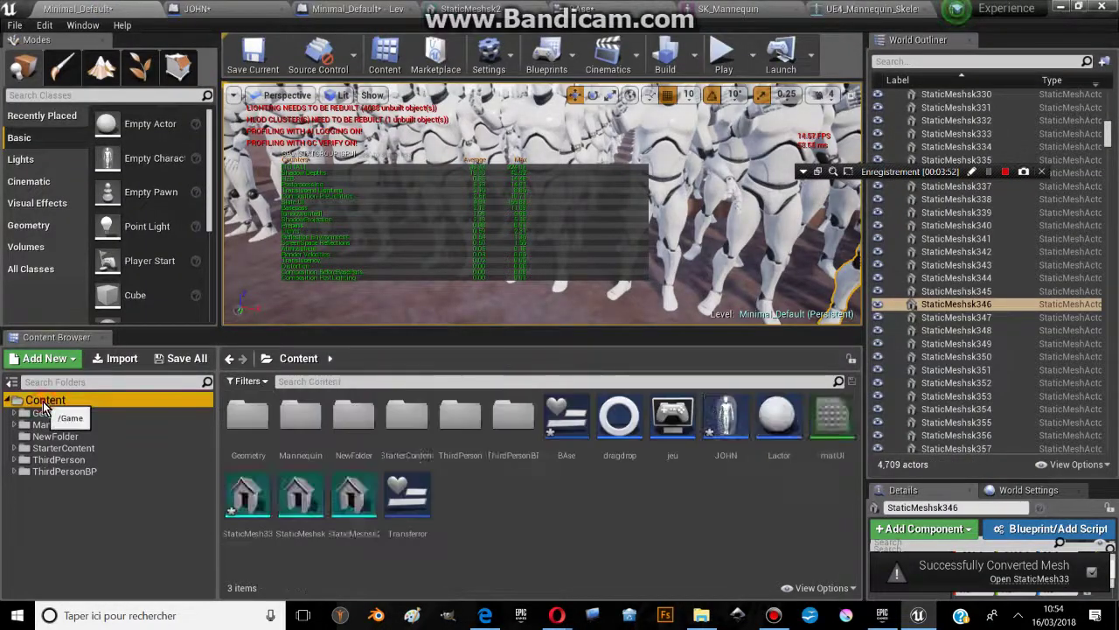
left_click(17, 399)
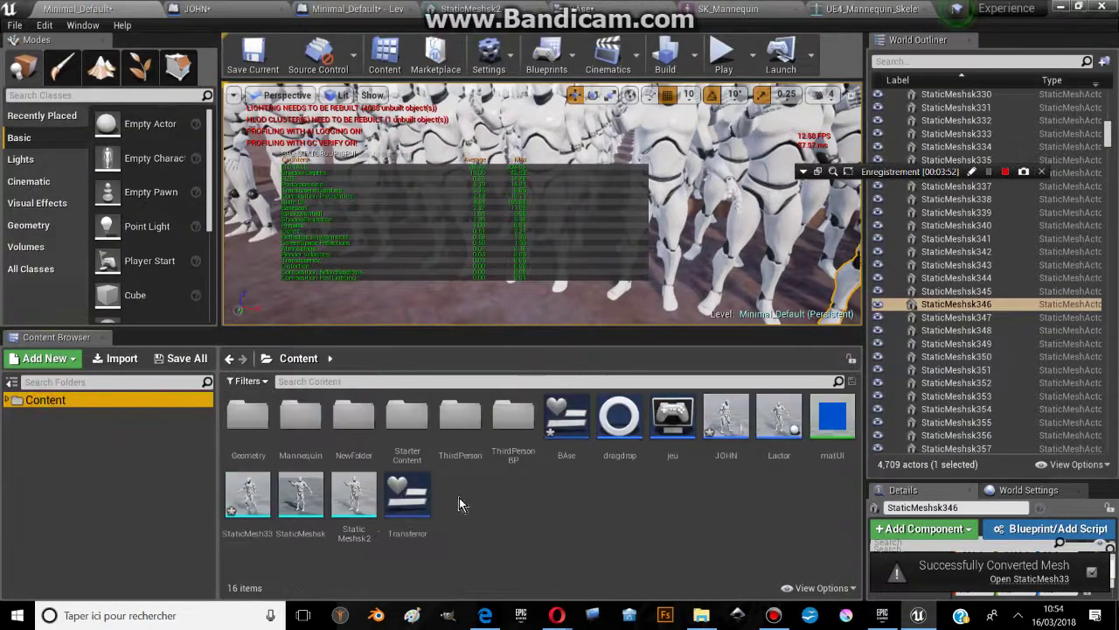
Open StaticMesh33 in the static mesh editor and drop down its LOD Group presets
left_click(1027, 579)
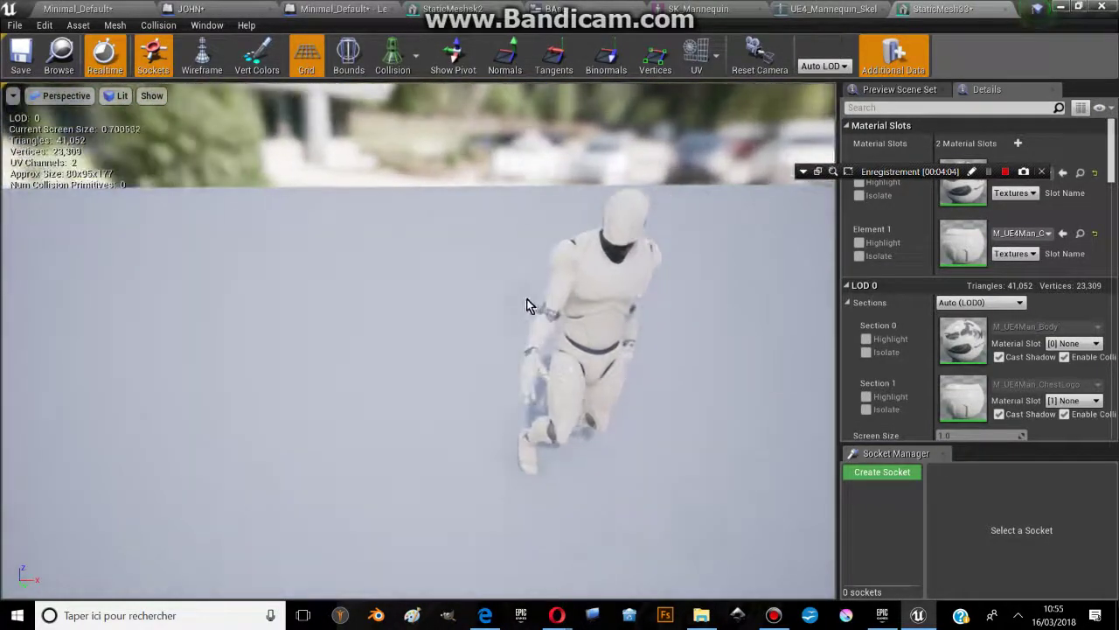
left_click_drag(640, 246, 735, 278)
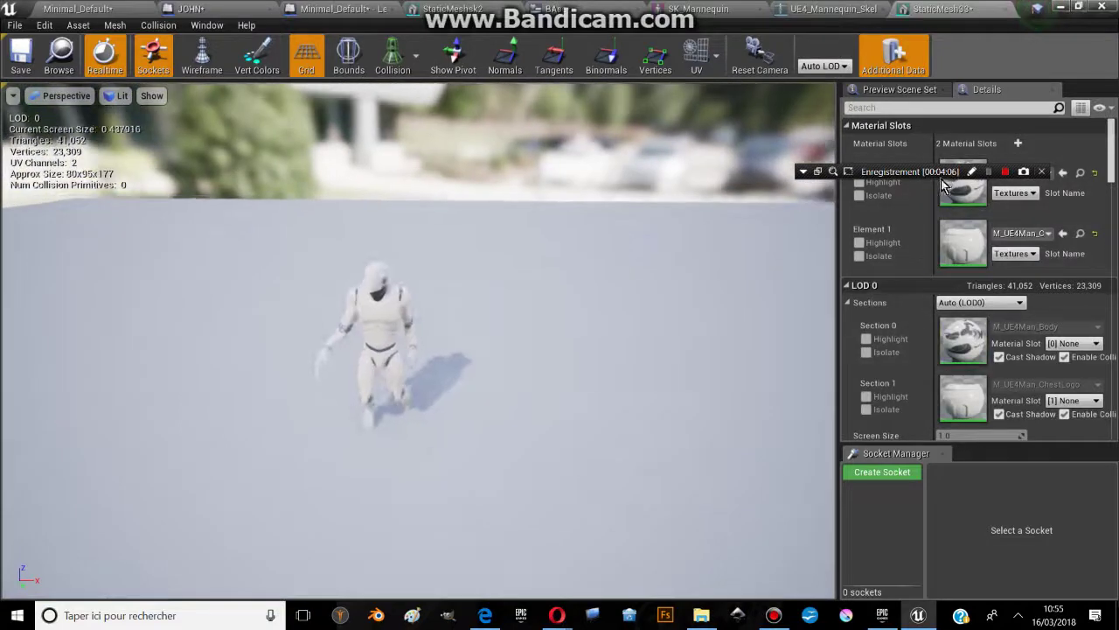
left_click_drag(805, 172, 748, 44)
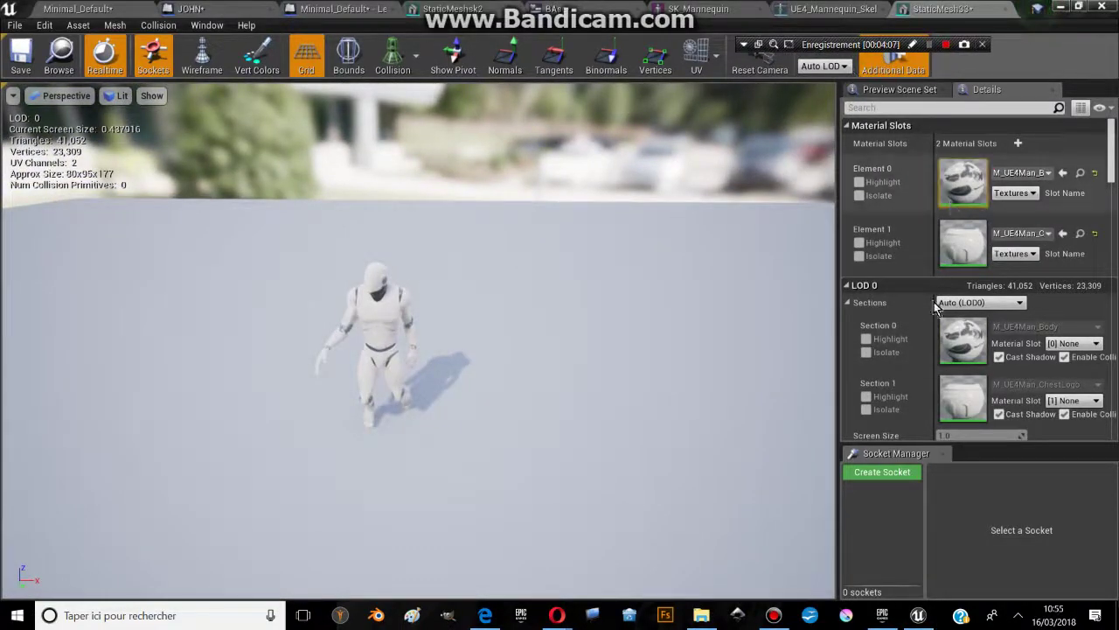
scroll(962, 298, "down", 3)
scroll(942, 358, "down", 3)
scroll(1113, 214, "down", 3)
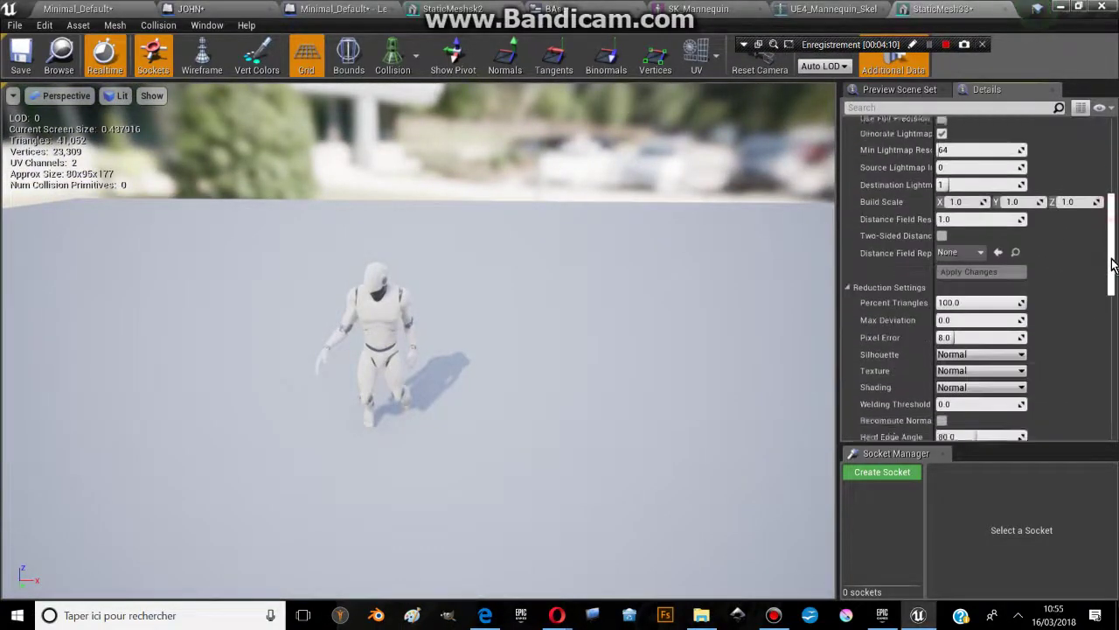
scroll(1103, 188, "up", 2)
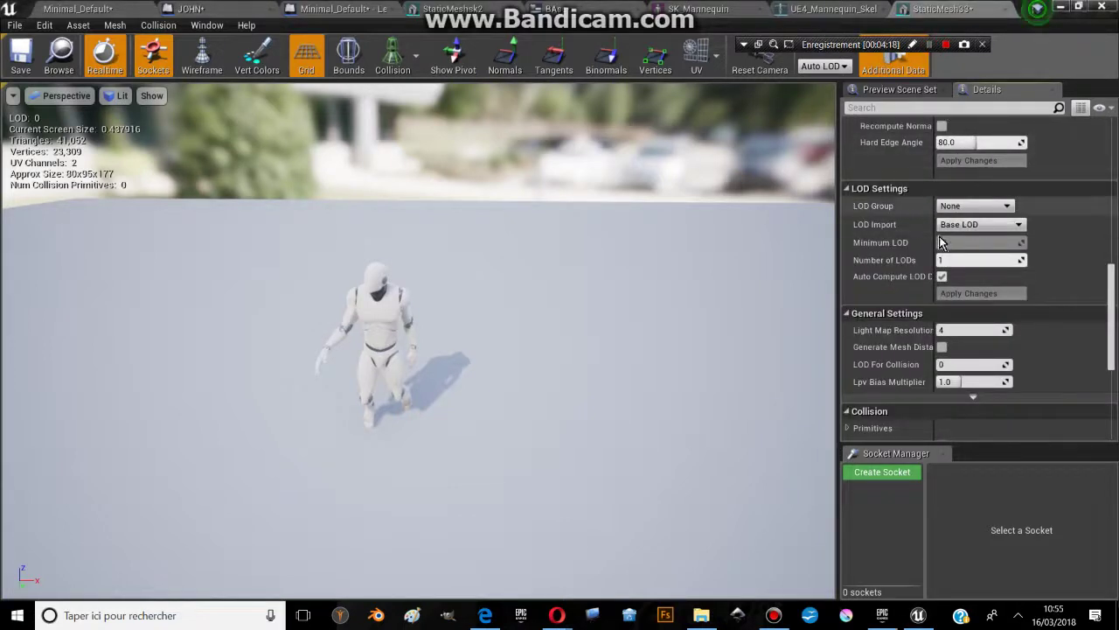
left_click(977, 208)
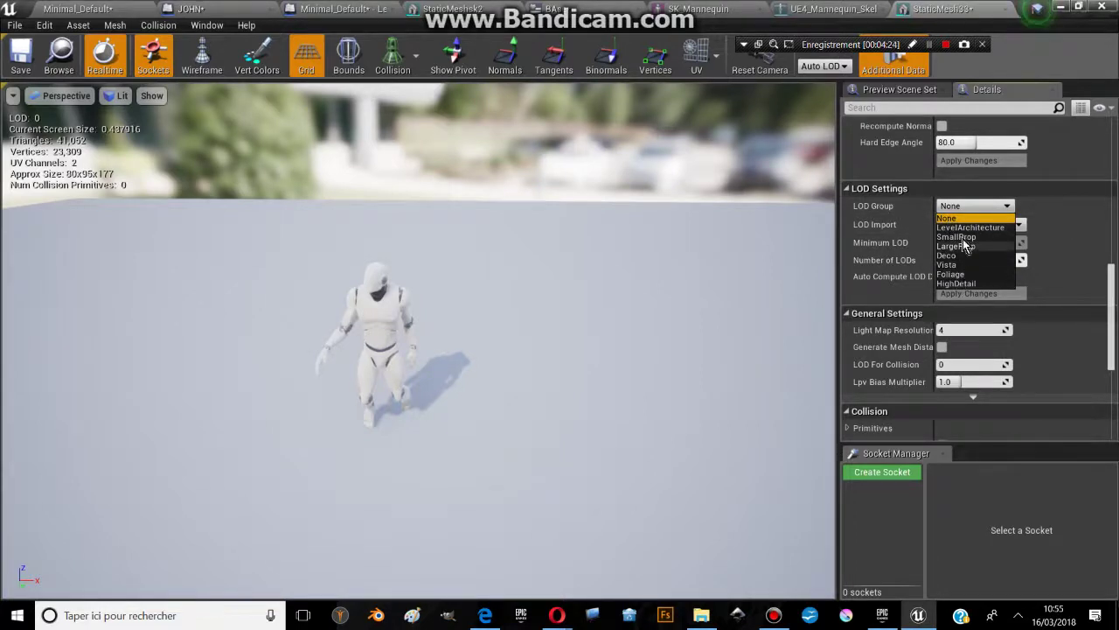
Set LOD Group to LevelArchitecture, confirm, and apply Number of LODs 2
left_click(967, 227)
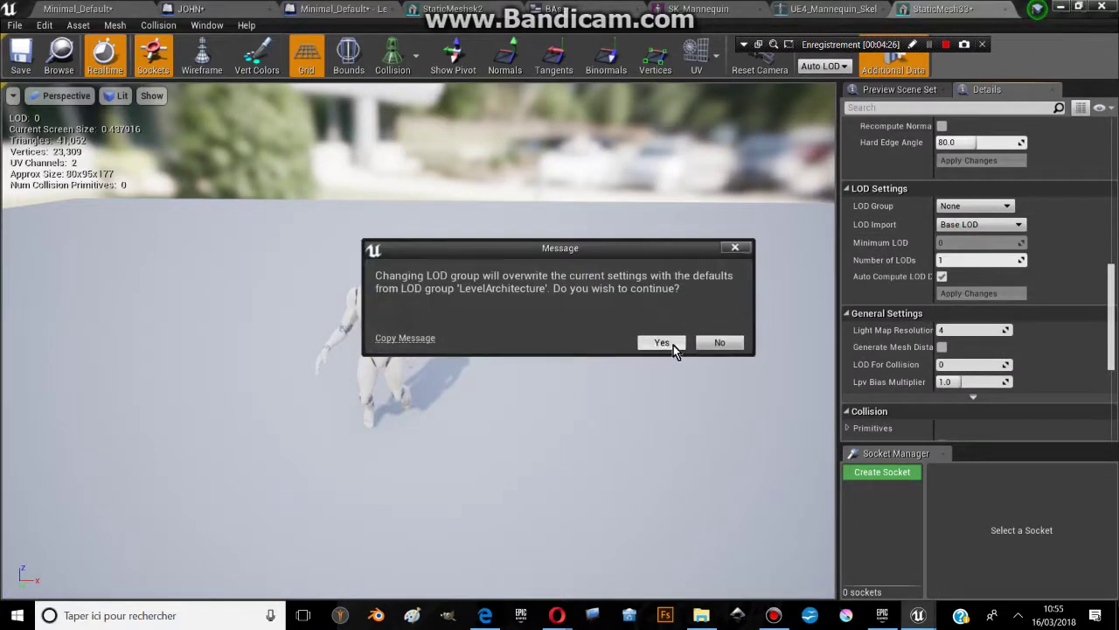
left_click(663, 343)
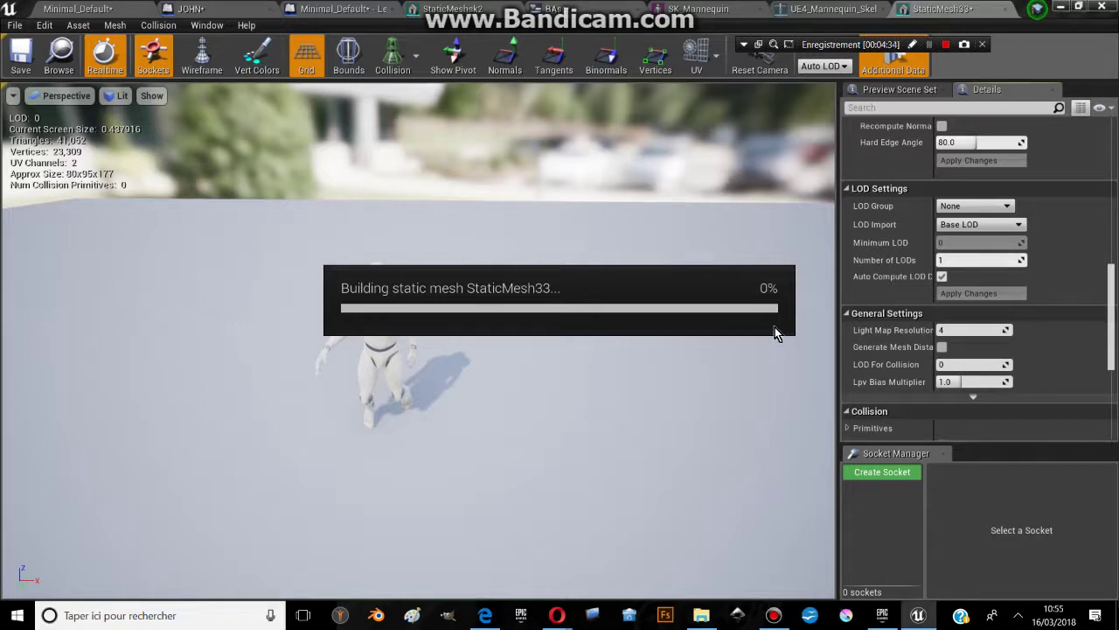
scroll(877, 290, "up", 3)
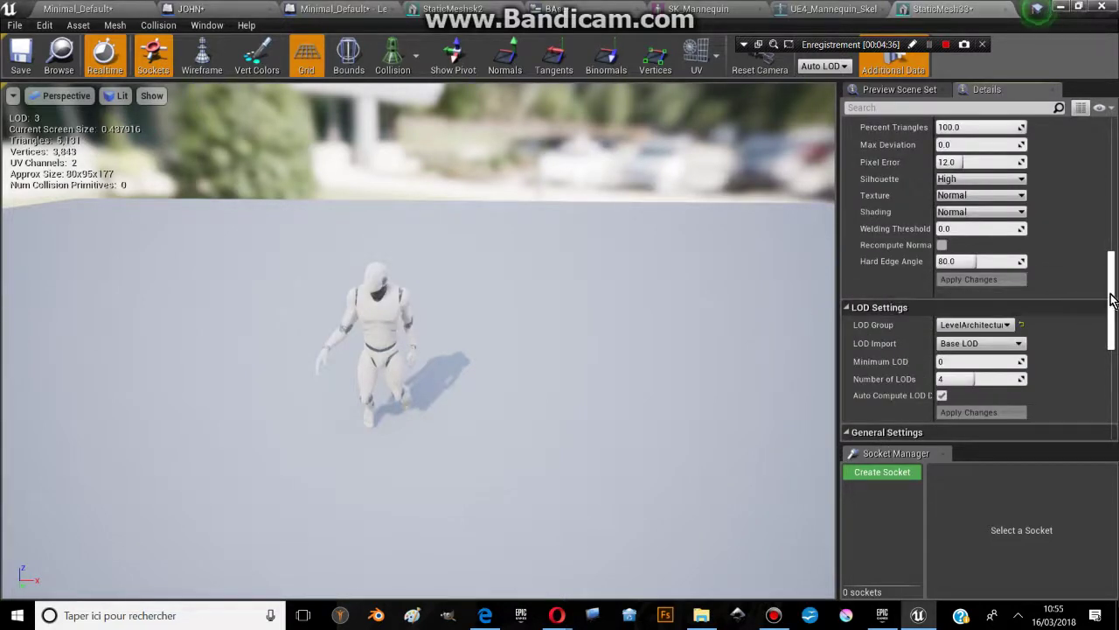
mouse_move(1112, 299)
left_mouse_down()
mouse_move(1098, 343)
mouse_move(1099, 299)
left_mouse_up()
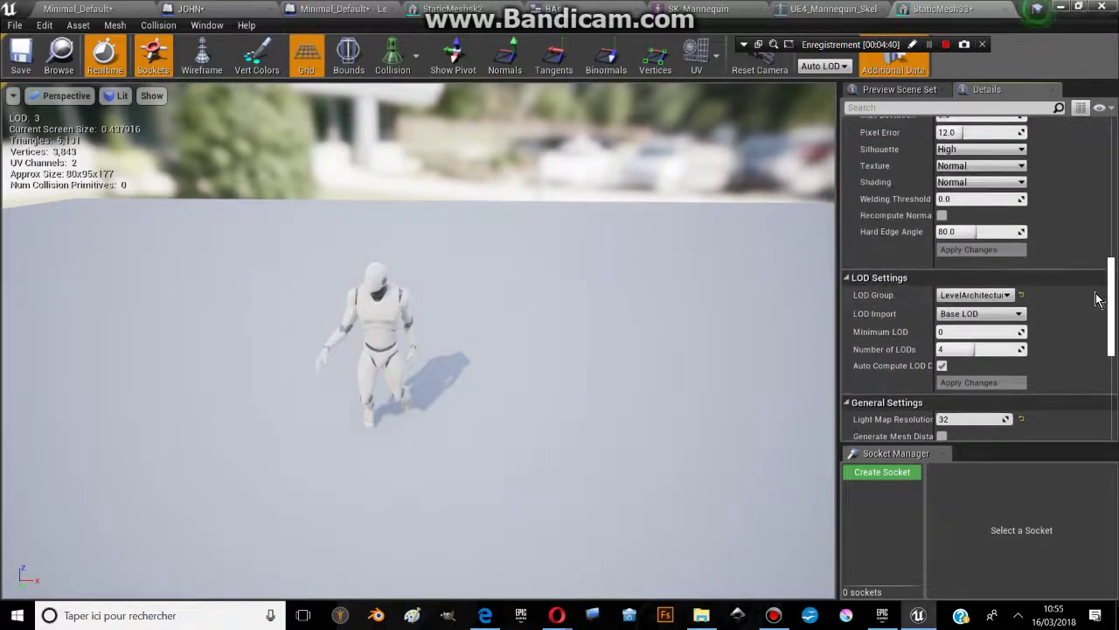
left_click(971, 348)
type("2")
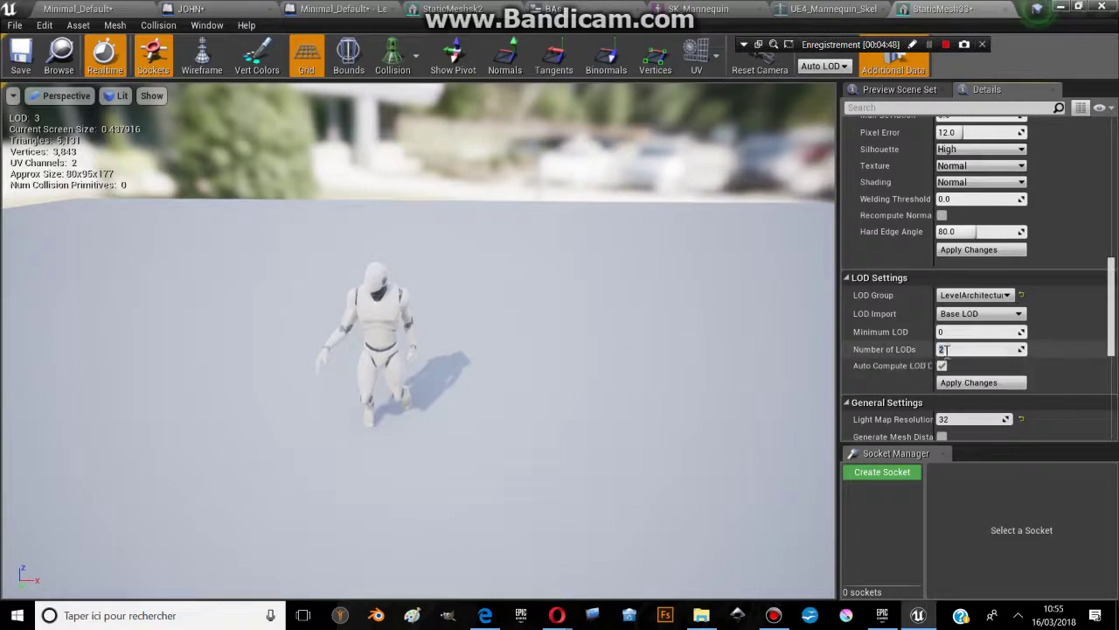
left_click(986, 383)
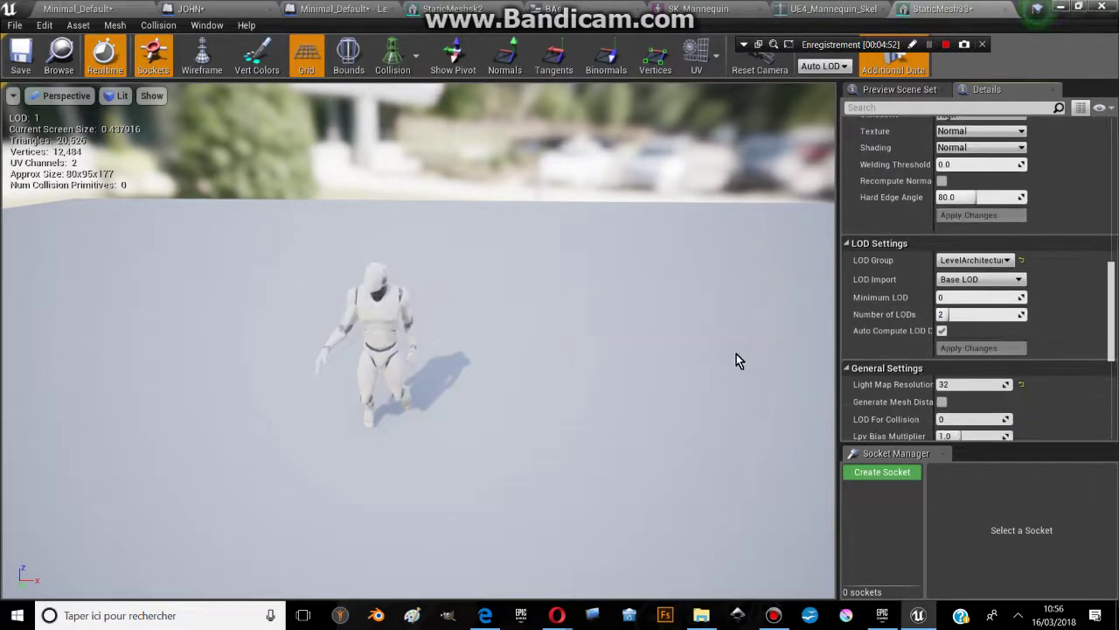
Enable editing multiple LODs together in StaticMesh33's LOD settings
scroll(1111, 307, "up", 10)
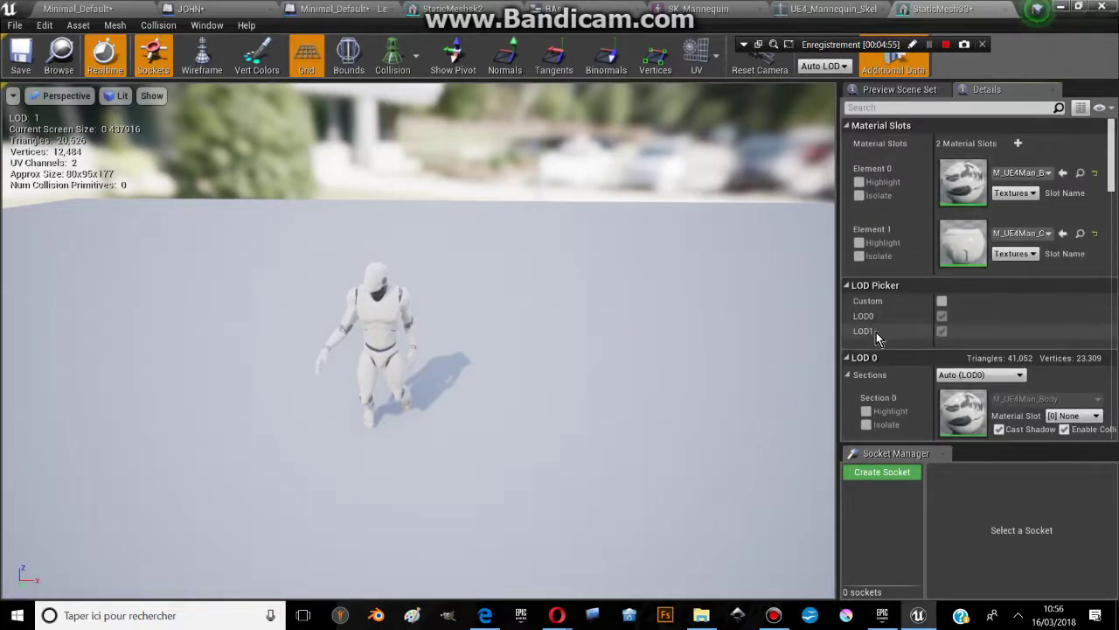
left_click(941, 303)
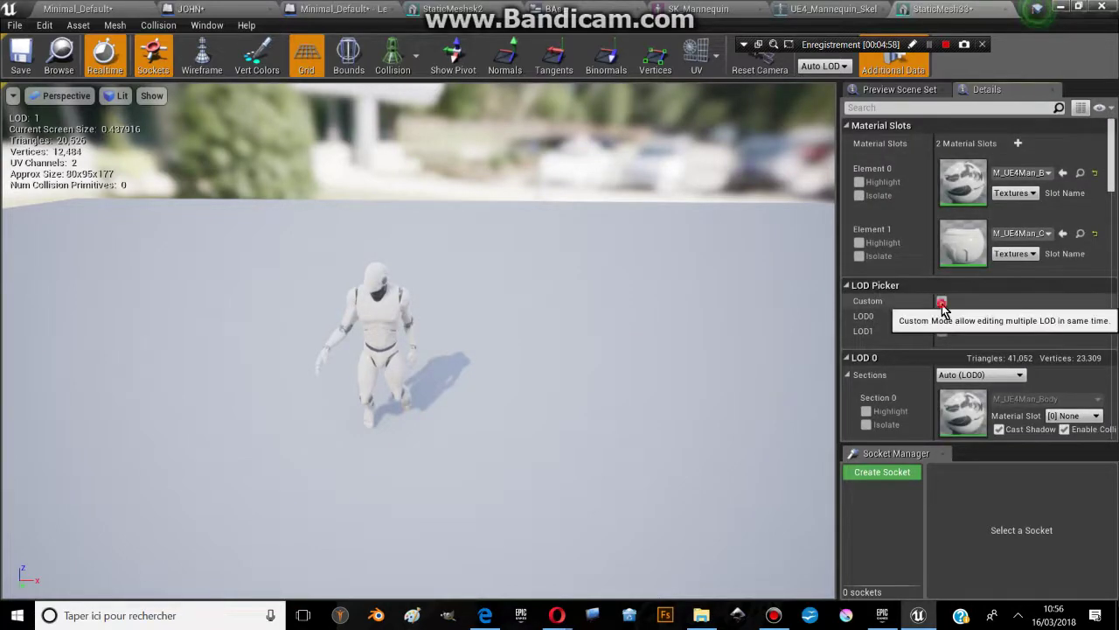
scroll(1115, 208, "down", 5)
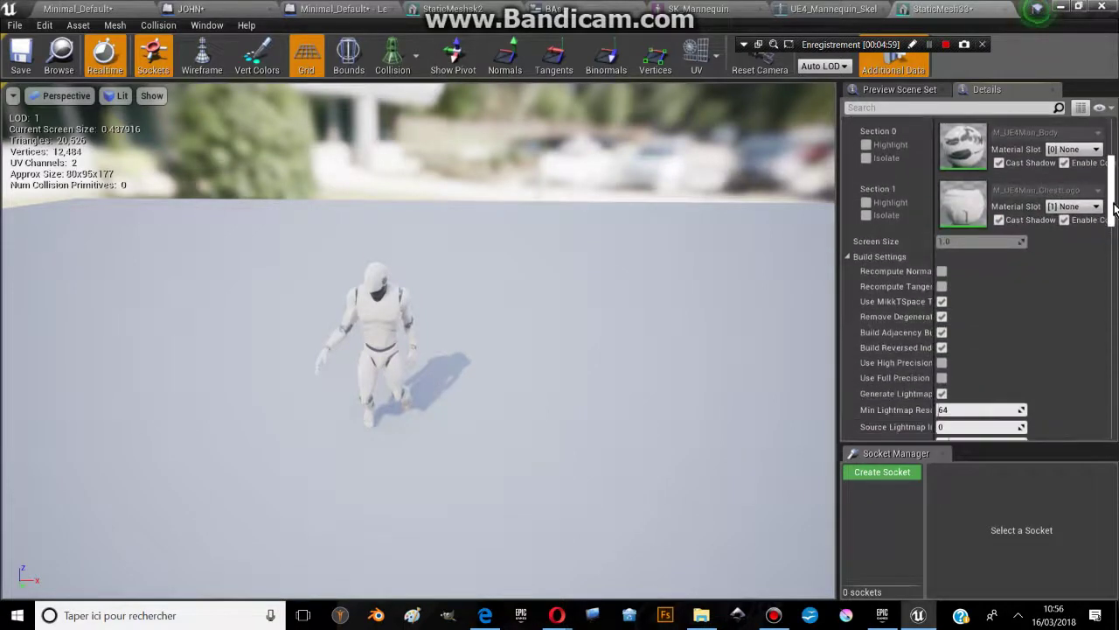
scroll(1115, 207, "up", 3)
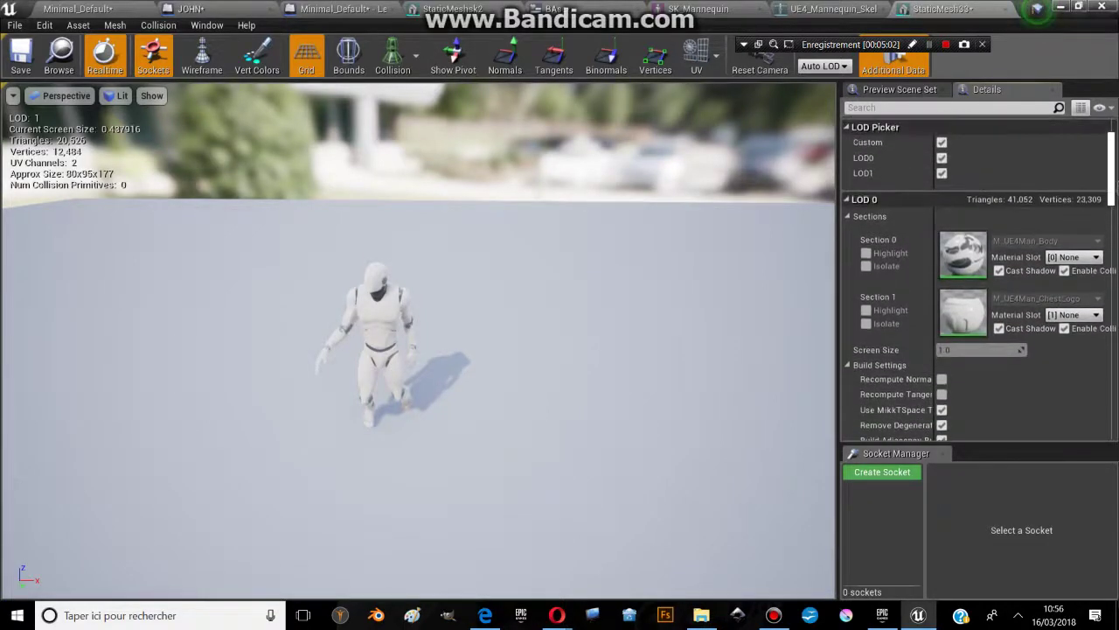
scroll(1115, 208, "down", 1)
mouse_move(1108, 208)
left_mouse_down()
mouse_move(1096, 329)
mouse_move(1116, 220)
left_mouse_up()
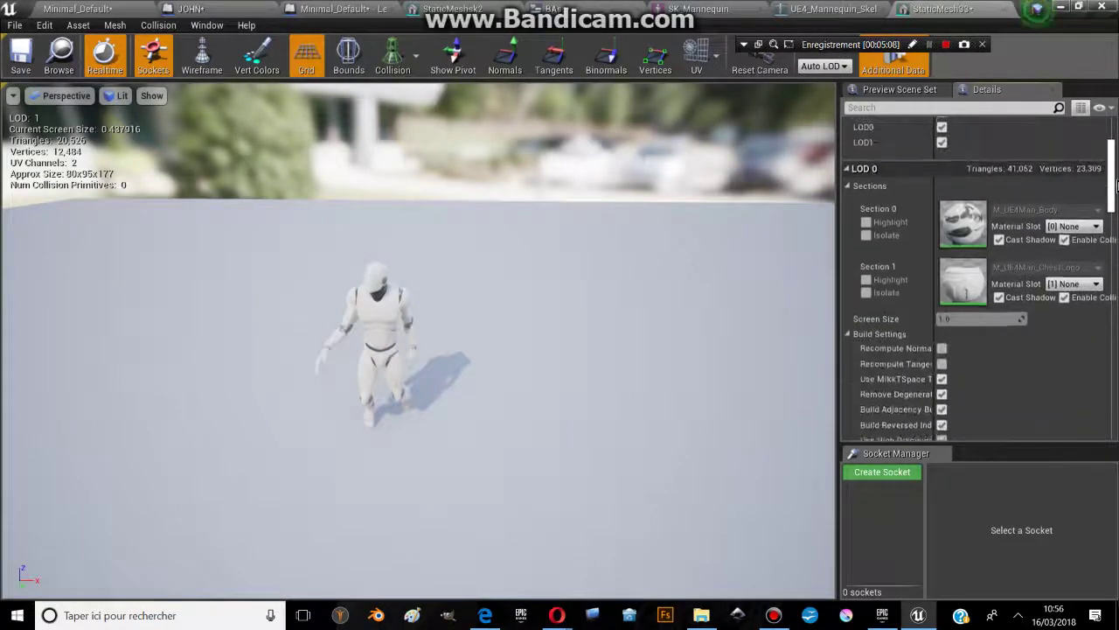
scroll(1112, 220, "up", 5)
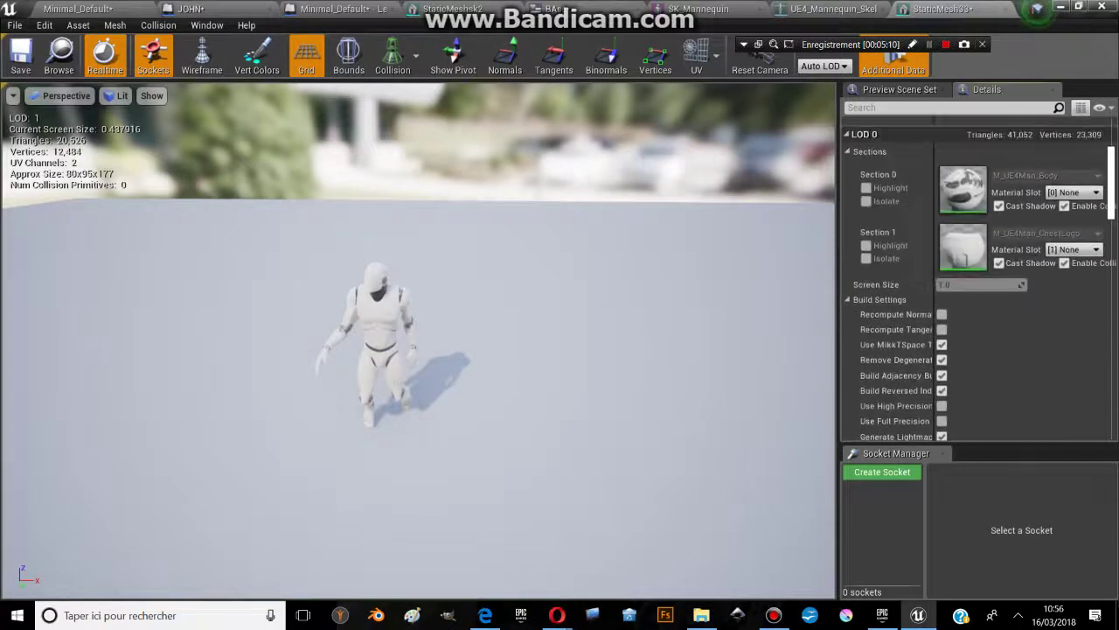
Collapse Build Settings and set LOD 1 Percent Triangles from 50 to about 19.28
left_click(854, 301)
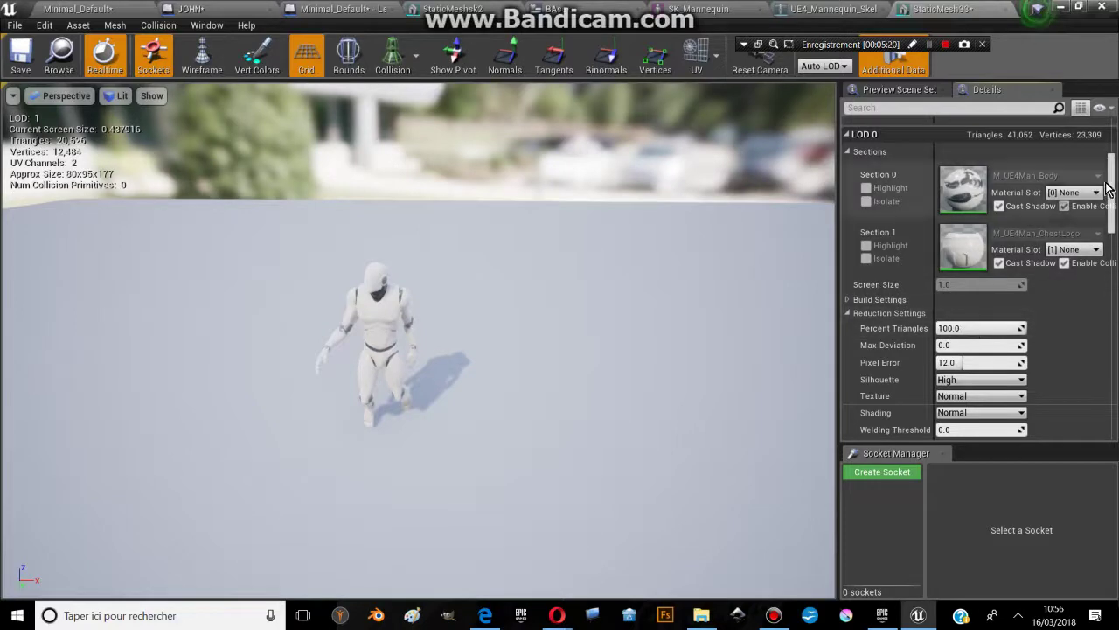
left_click_drag(1109, 188, 1108, 255)
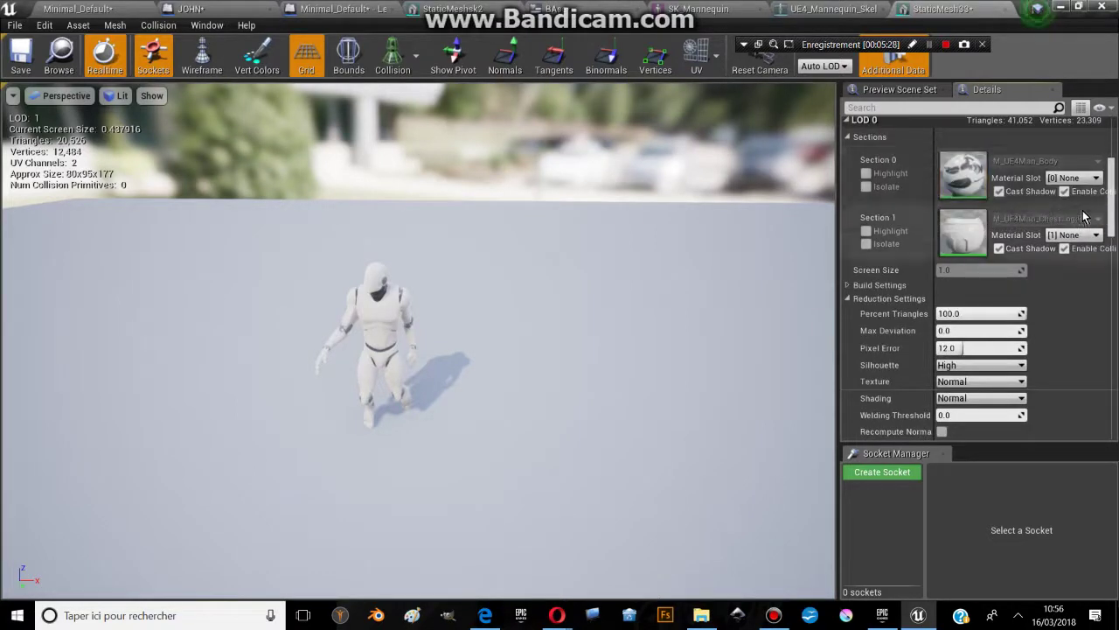
left_click_drag(1108, 229, 1111, 156)
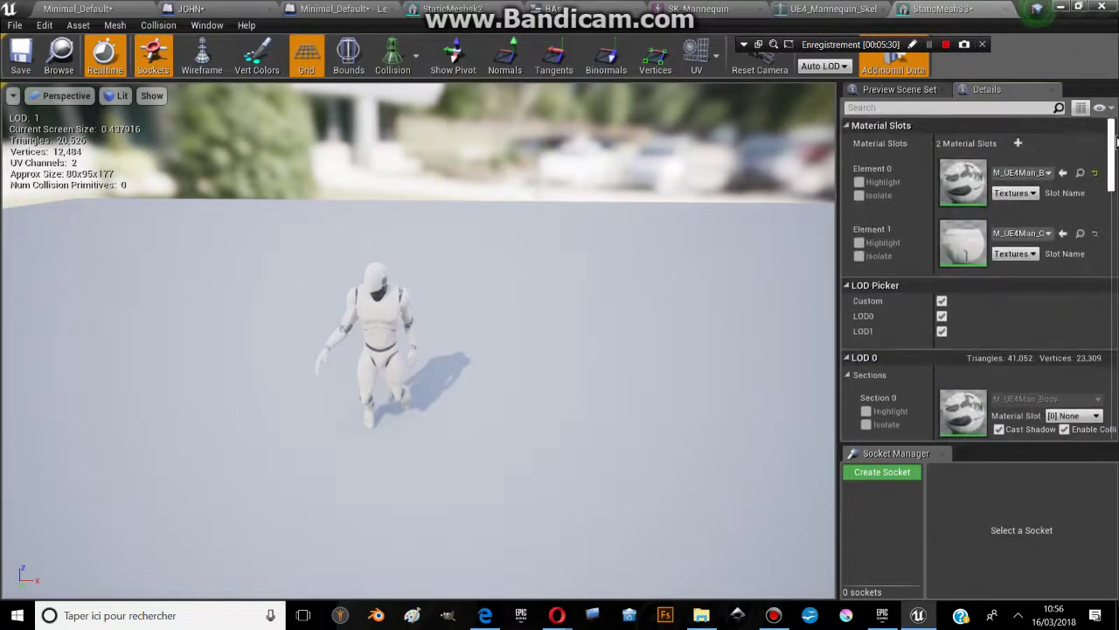
scroll(981, 244, "down", 3)
scroll(981, 245, "down", 3)
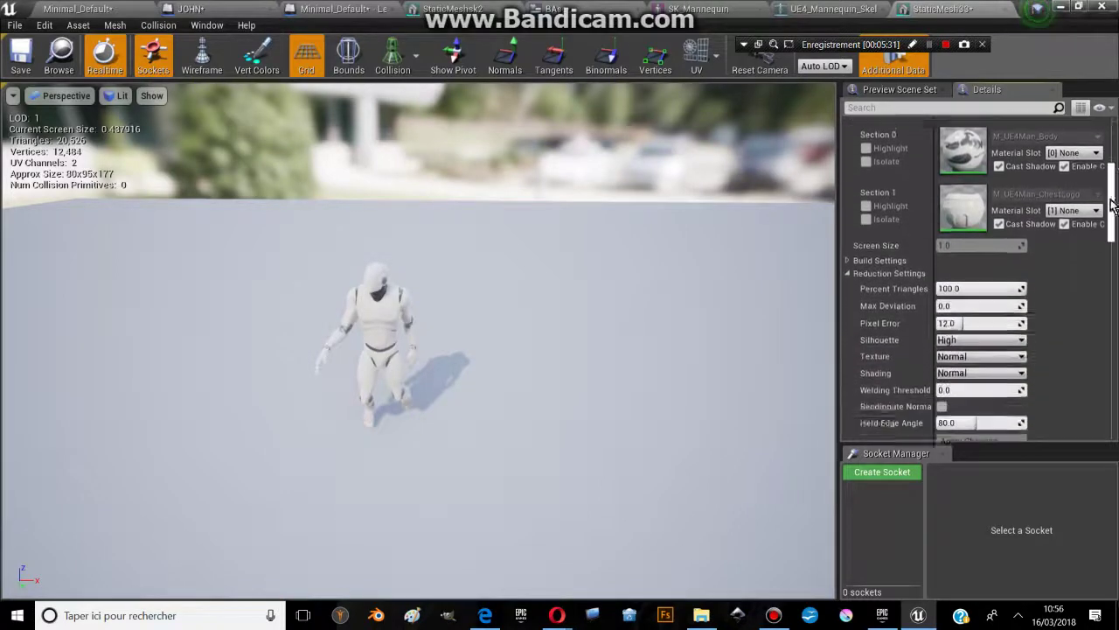
scroll(981, 244, "down", 3)
scroll(981, 245, "down", 1)
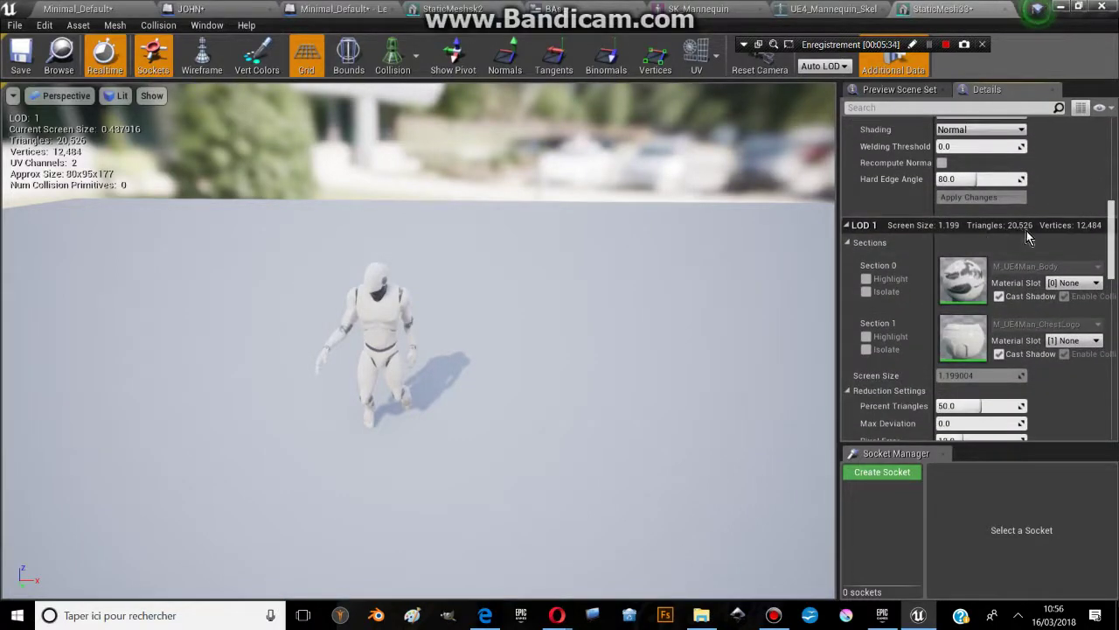
left_click_drag(1112, 232, 1115, 172)
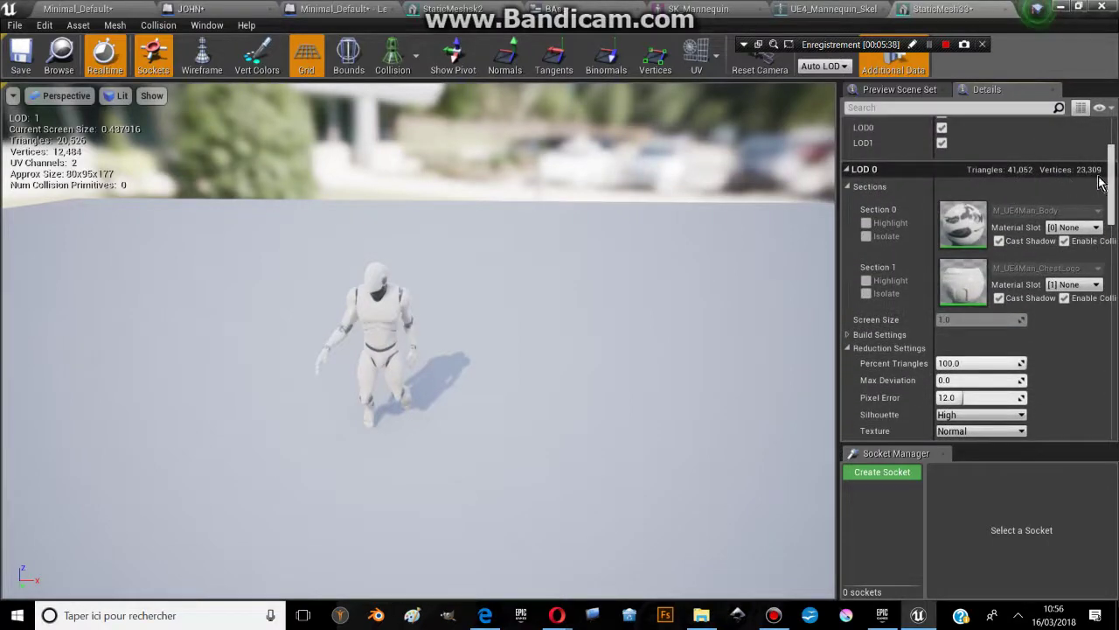
left_click_drag(1110, 179, 1106, 245)
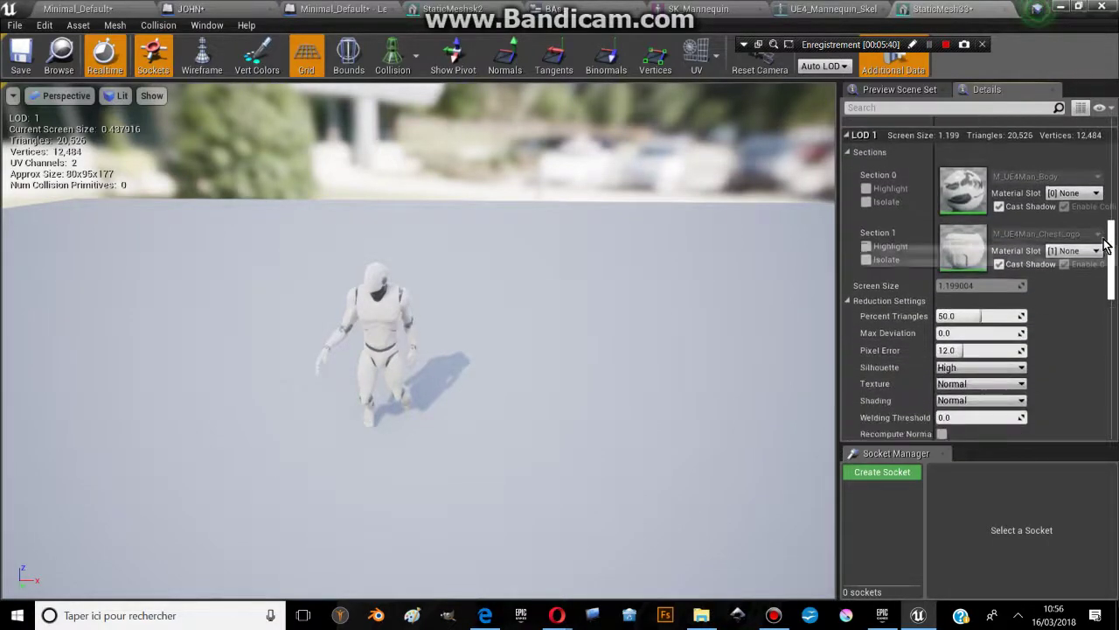
scroll(1105, 245, "down", 3)
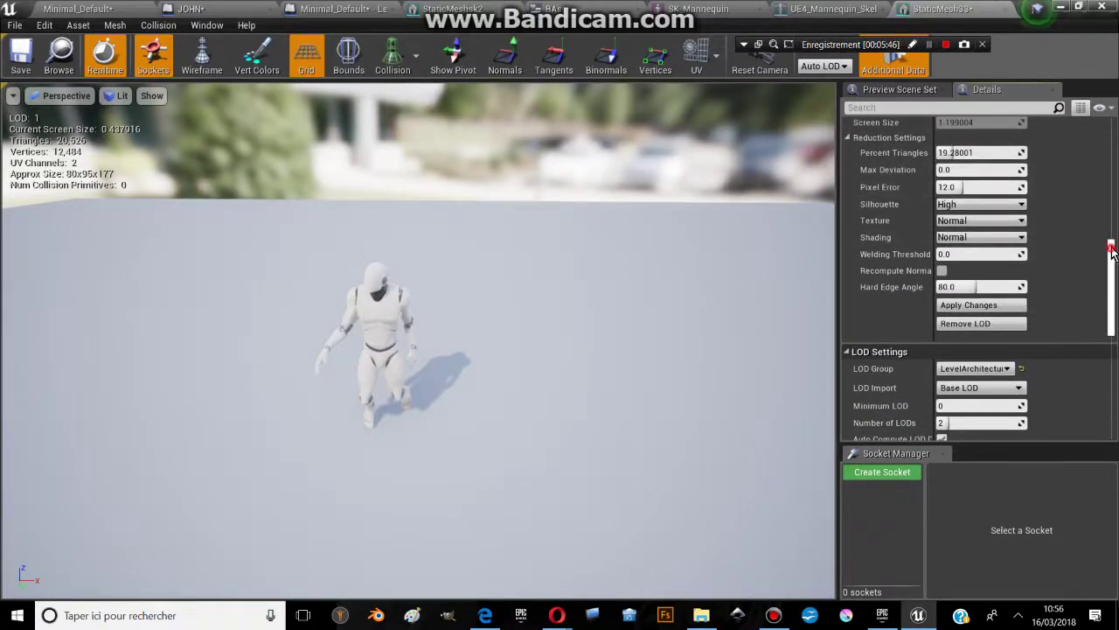
Apply the LOD 1 reduction so it regenerates at 7,914 triangles and 5,455 vertices
mouse_move(1110, 249)
left_mouse_down()
mouse_move(1109, 220)
mouse_move(1107, 259)
mouse_move(1109, 245)
left_mouse_up()
left_click(953, 369)
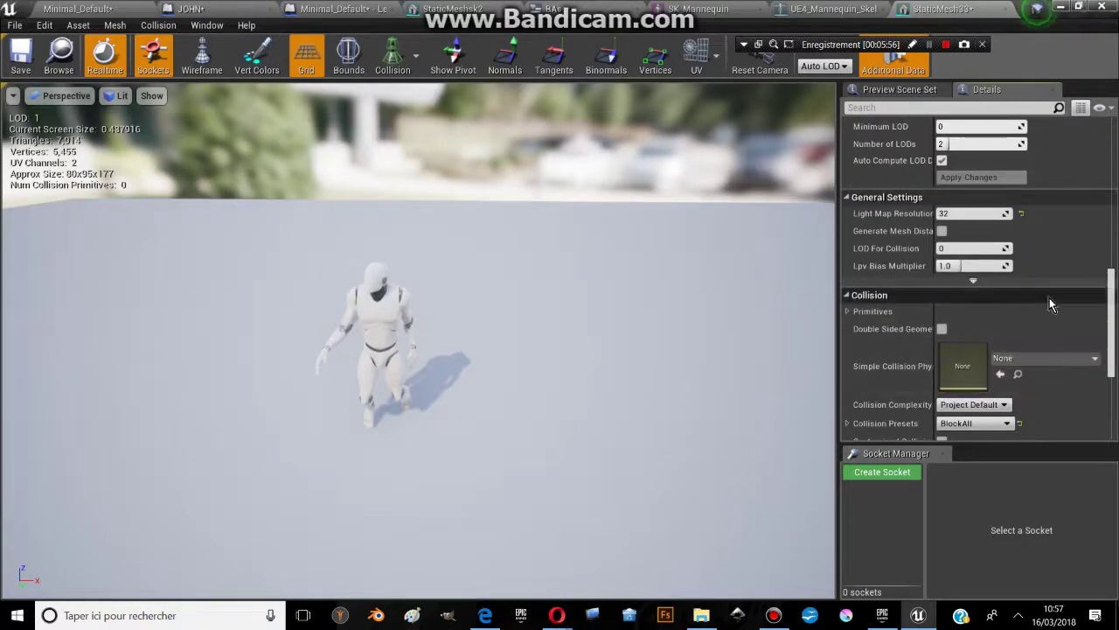
mouse_move(1112, 325)
left_mouse_down()
mouse_move(1112, 204)
mouse_move(1103, 254)
left_mouse_up()
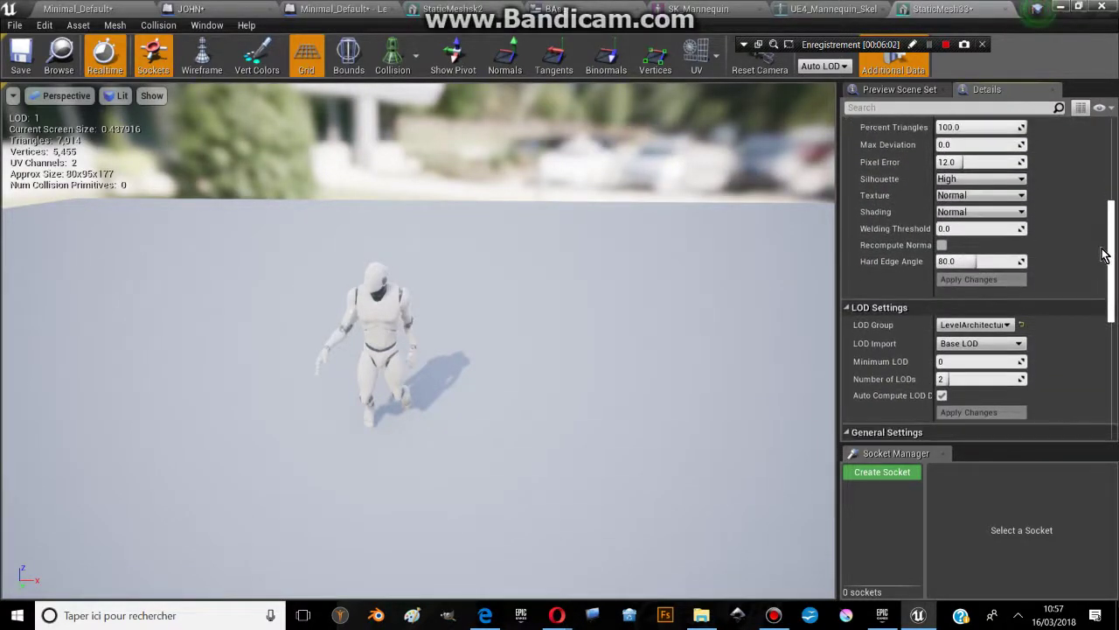
left_click_drag(1103, 255, 1092, 279)
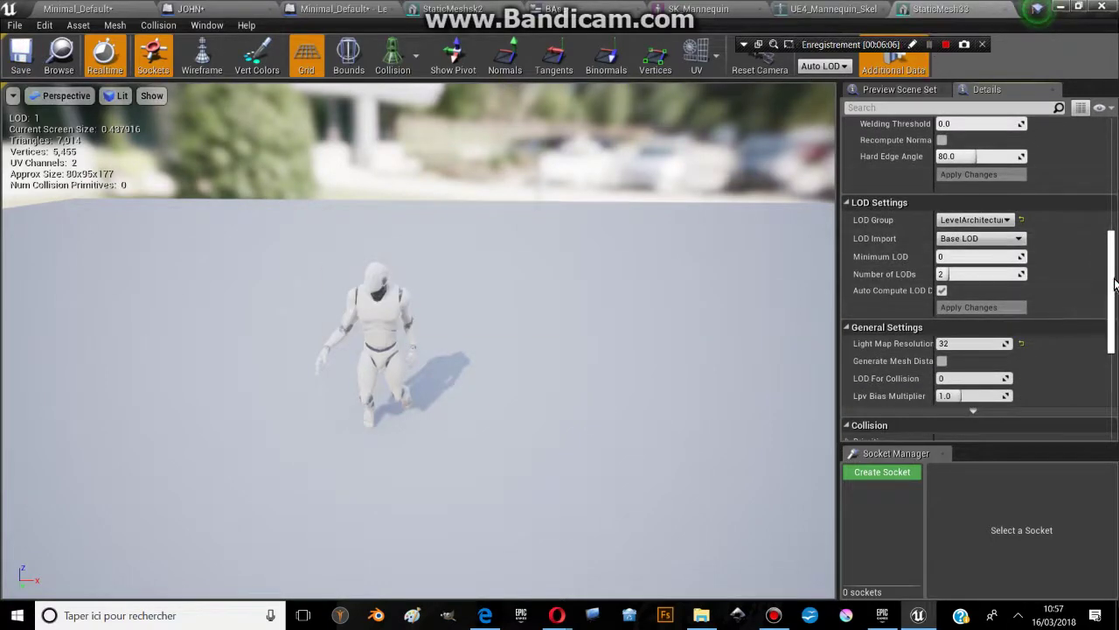
left_click_drag(1109, 289, 1111, 244)
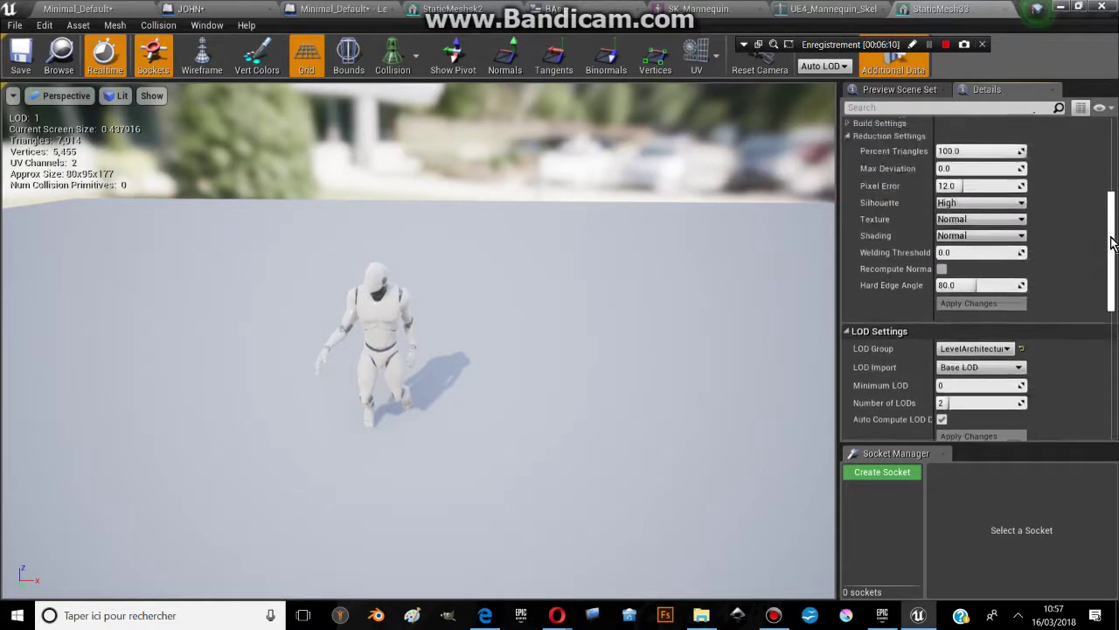
left_click(986, 371)
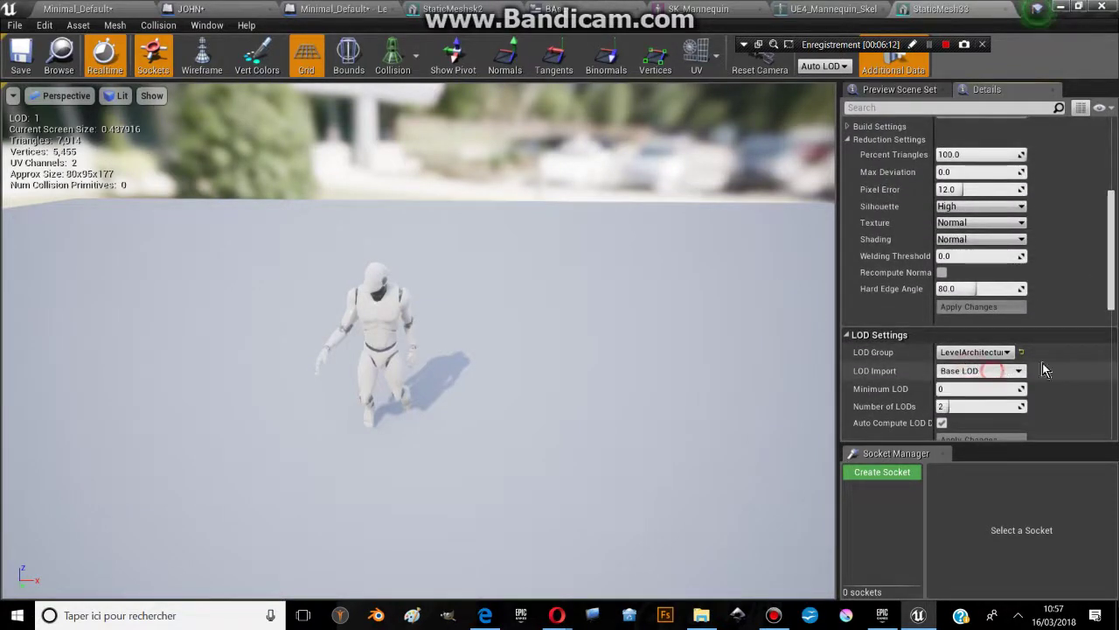
scroll(1006, 306, "up", 5)
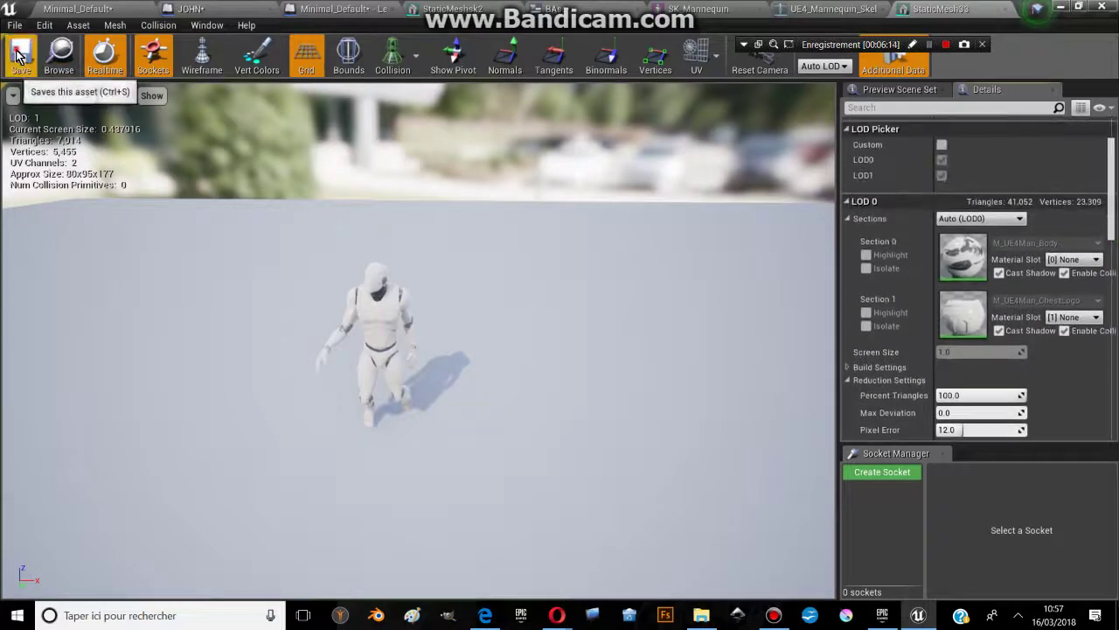
Tick Custom in the LOD Picker and expand LOD 0's Build Settings
left_click(941, 145)
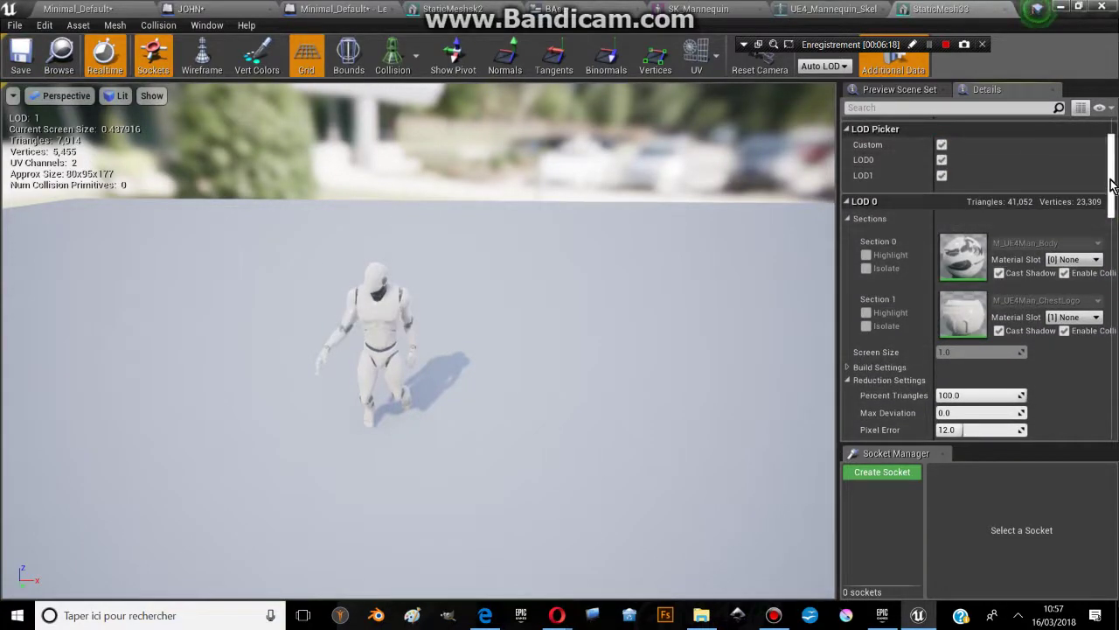
mouse_move(1110, 184)
left_mouse_down()
mouse_move(1110, 243)
mouse_move(1116, 212)
left_mouse_up()
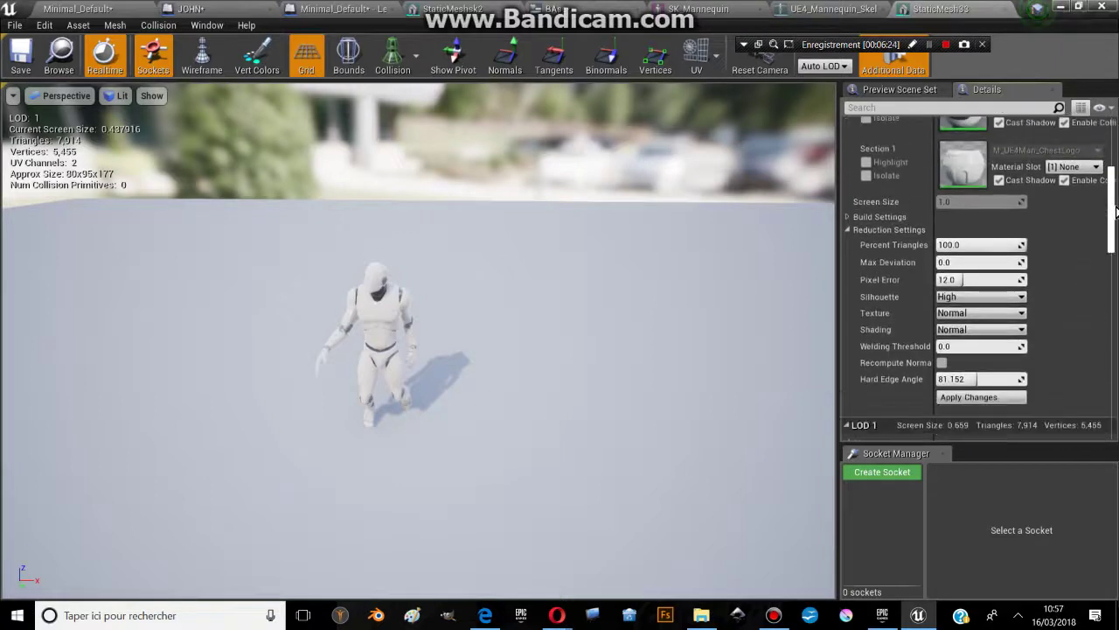
left_click(848, 218)
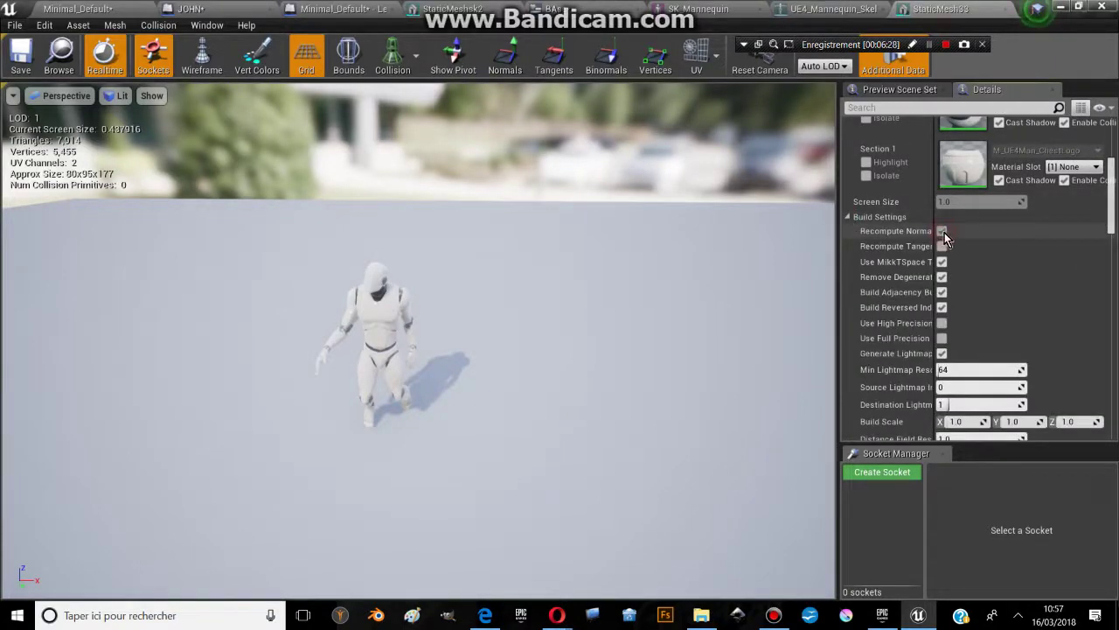
left_click_drag(1114, 201, 1115, 337)
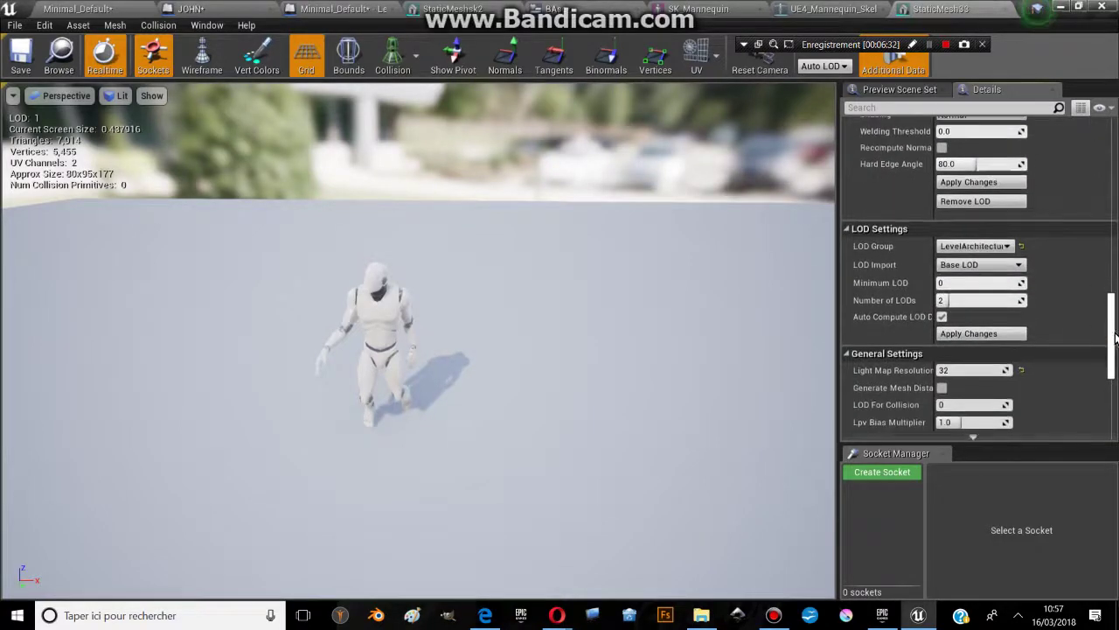
scroll(1098, 327, "down", 2)
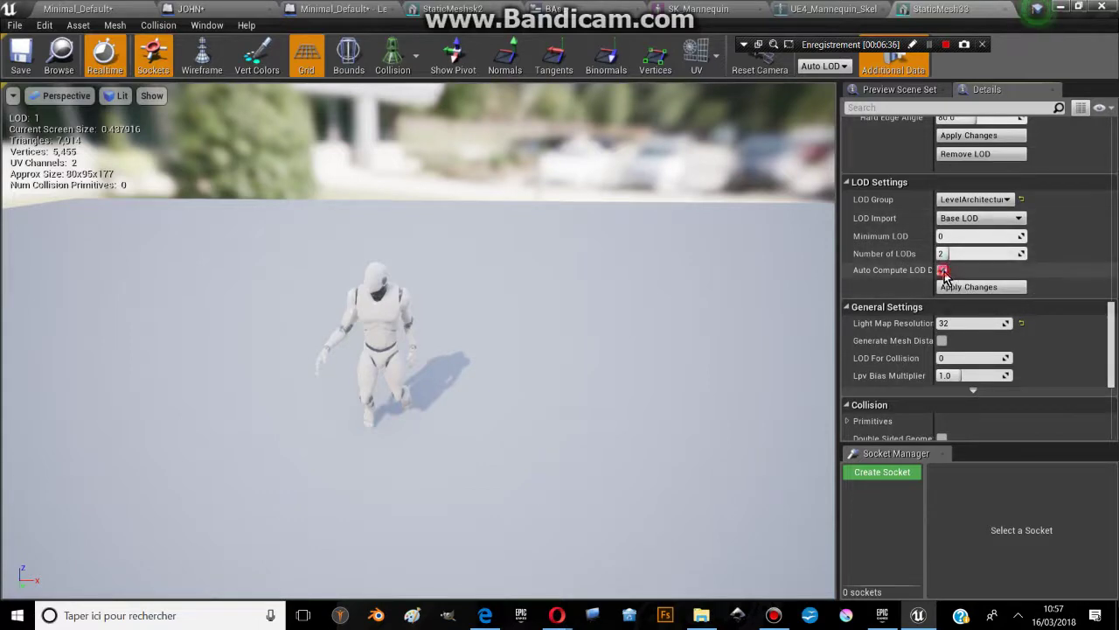
scroll(1006, 349, "down", 6)
Widen the Details panel so the full build setting labels are readable
left_click_drag(1111, 367, 1115, 258)
scroll(886, 434, "up", 3)
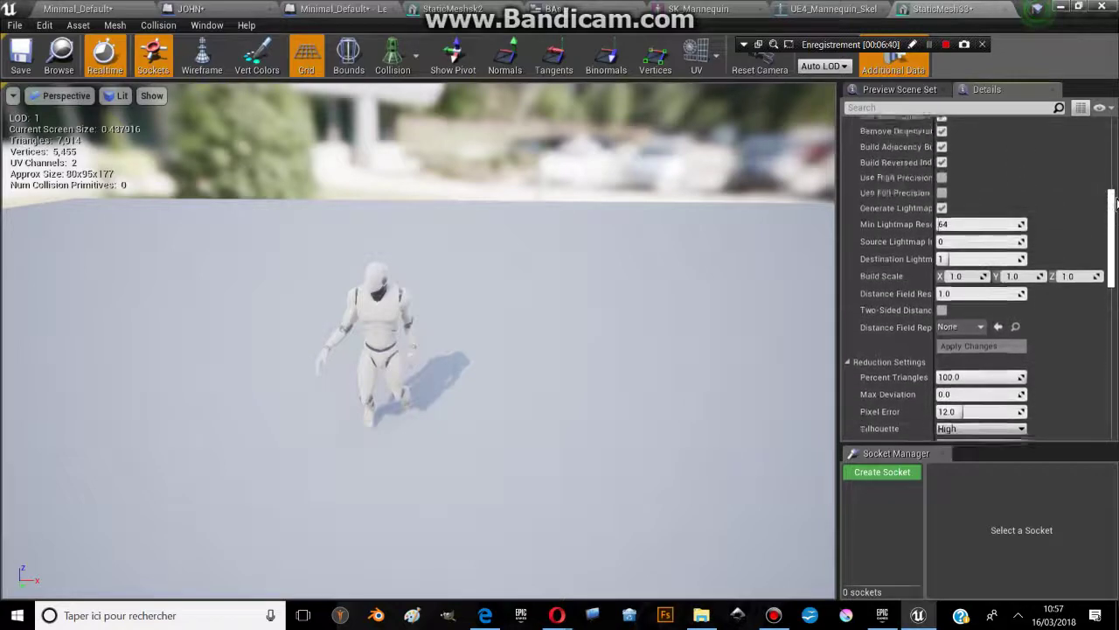
scroll(886, 434, "up", 3)
scroll(885, 434, "up", 3)
scroll(886, 434, "down", 10)
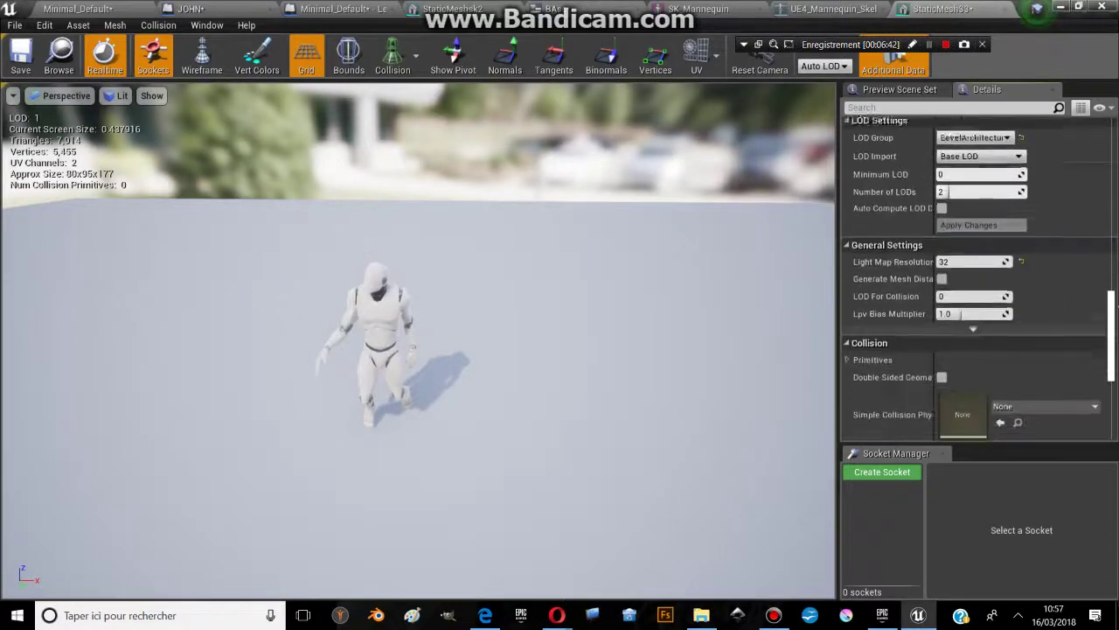
scroll(1011, 309, "down", 3)
scroll(1012, 309, "up", 2)
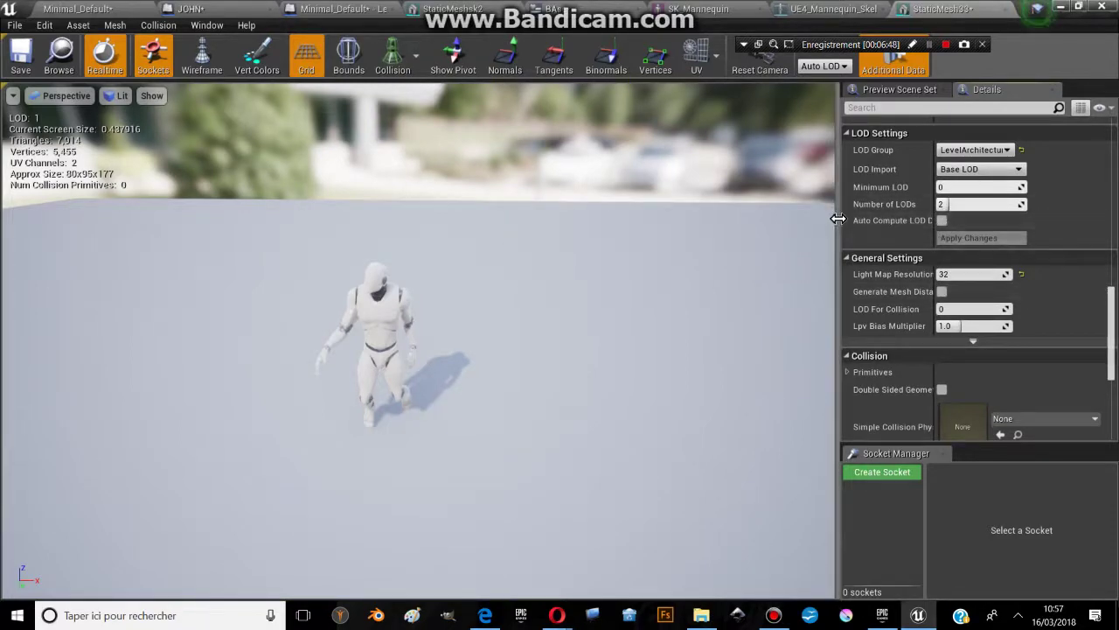
left_click_drag(839, 221, 524, 232)
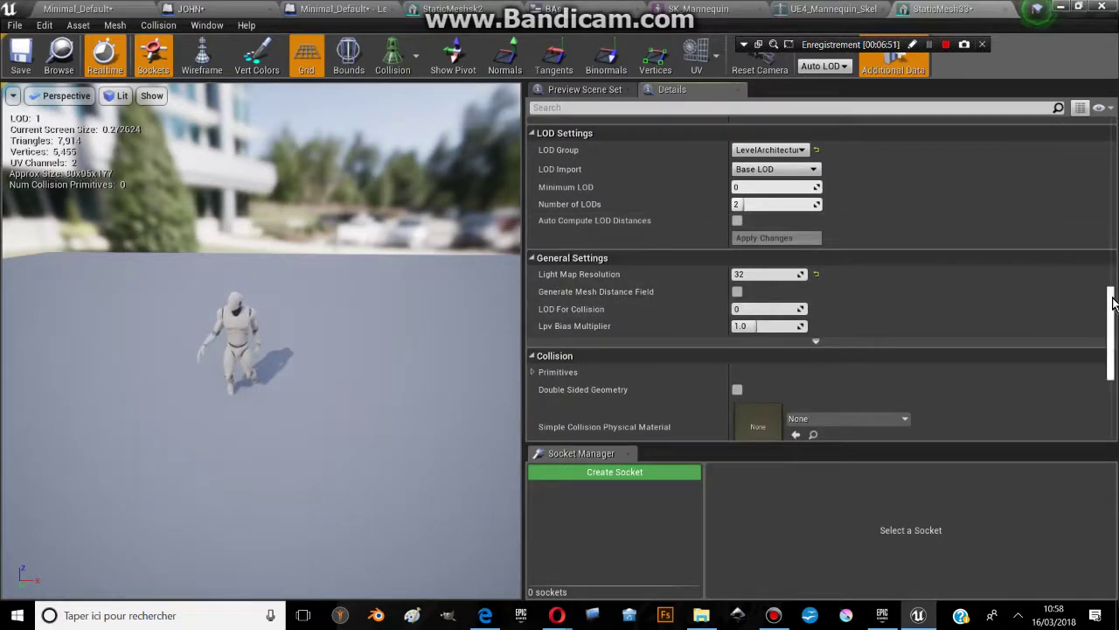
left_click_drag(1107, 295, 1107, 110)
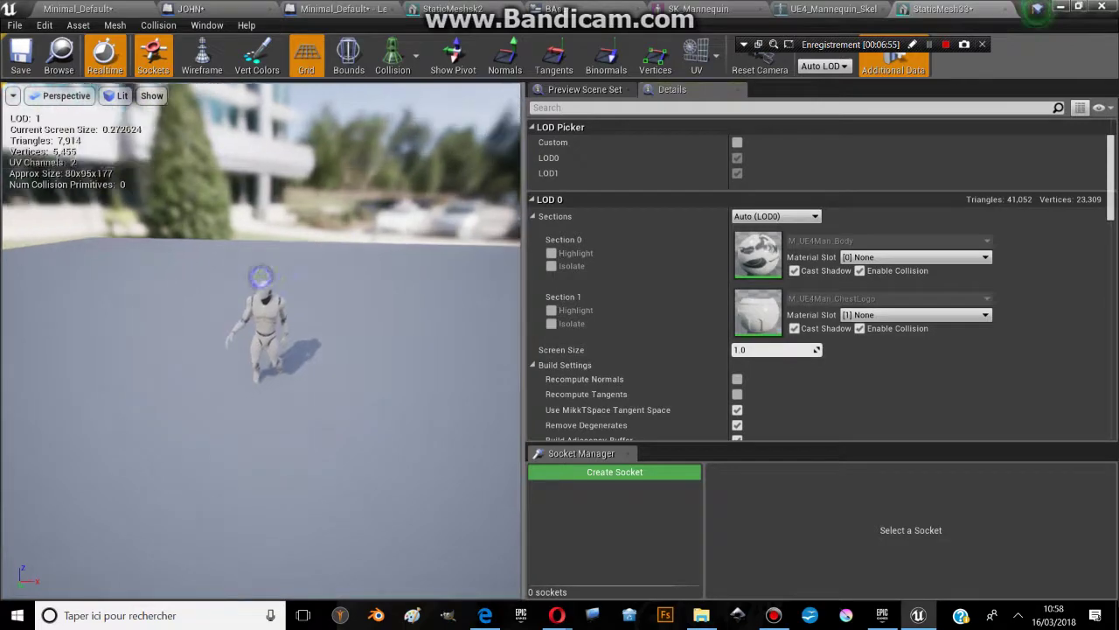
mouse_move(262, 306)
left_mouse_down()
mouse_move(262, 262)
mouse_move(263, 332)
left_mouse_up()
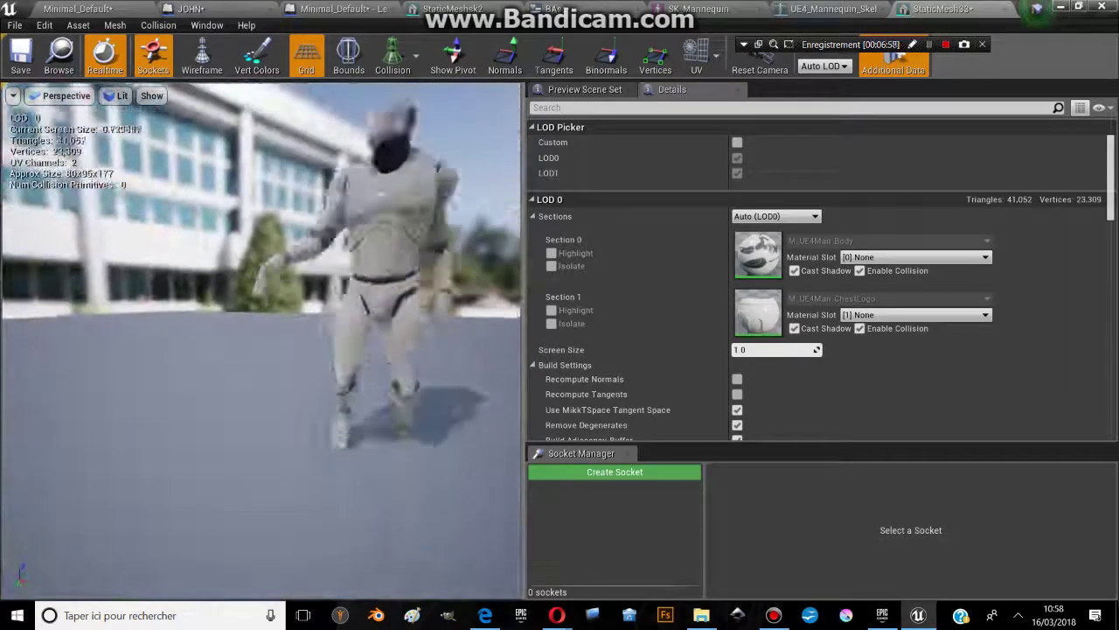
left_click_drag(124, 202, 136, 204)
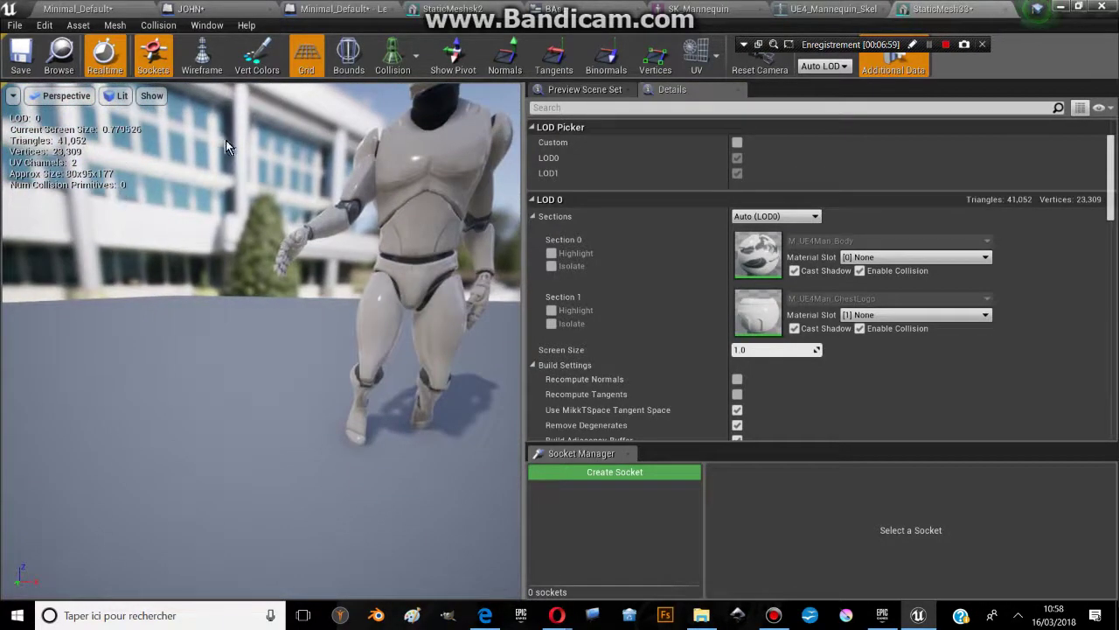
left_click_drag(525, 172, 682, 172)
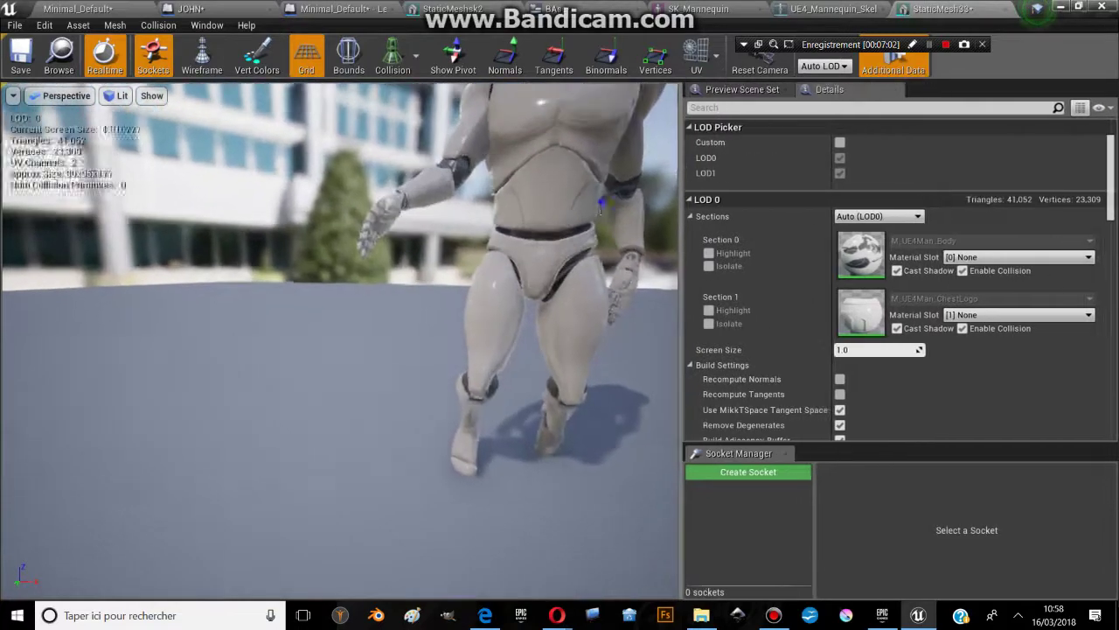
left_click_drag(201, 116, 201, 96)
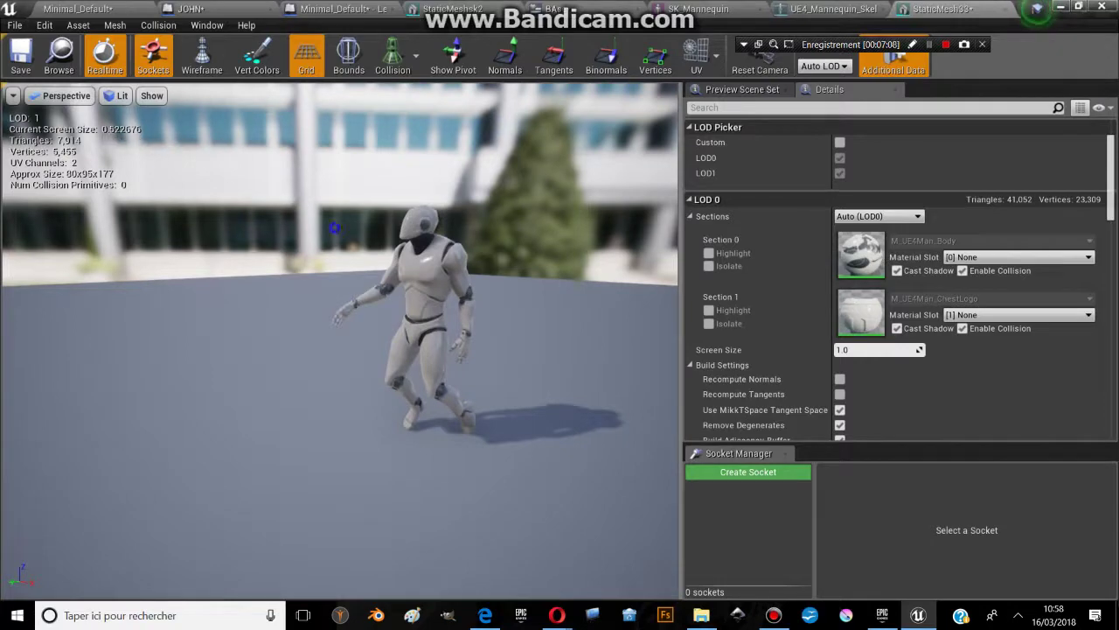
scroll(341, 332, "up", 4)
scroll(341, 332, "up", 4)
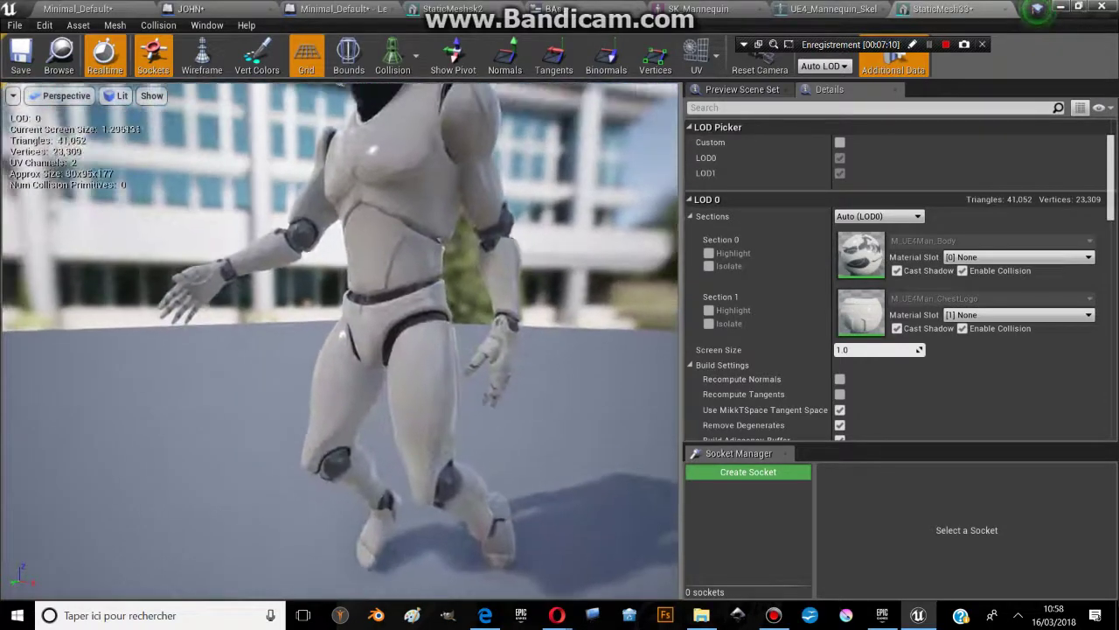
left_click_drag(341, 333, 341, 262)
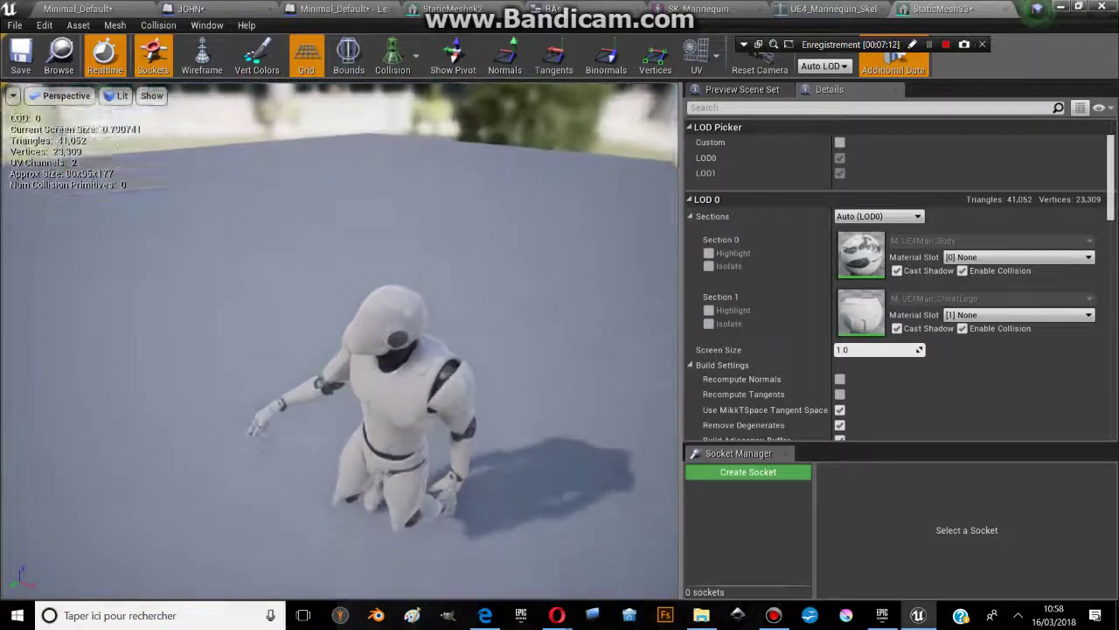
scroll(341, 332, "up", 5)
scroll(341, 332, "down", 4)
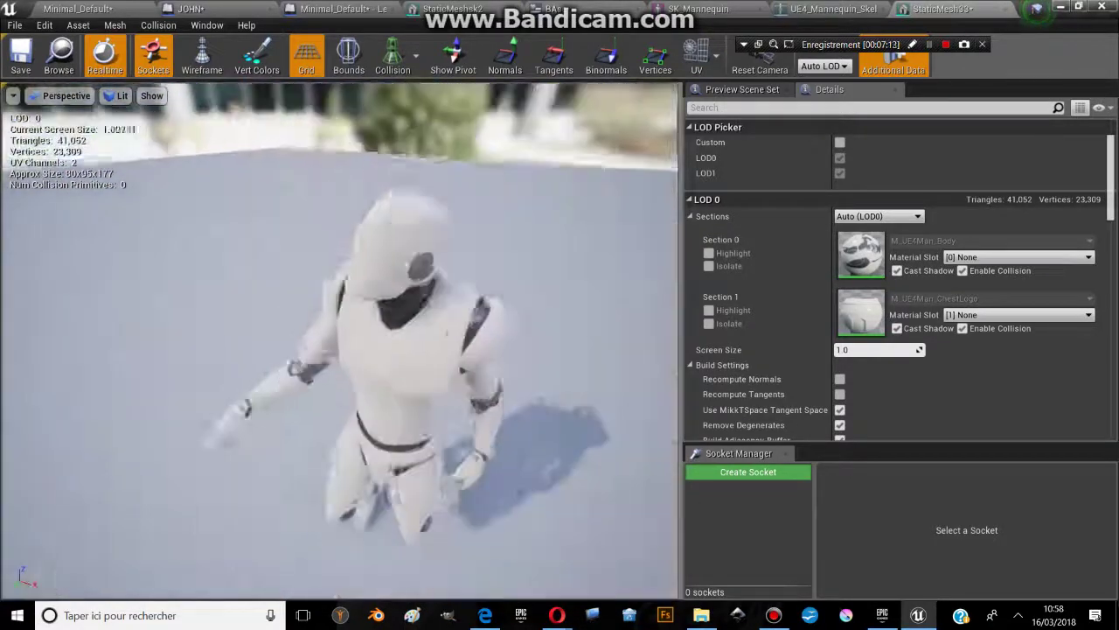
scroll(341, 333, "up", 5)
scroll(341, 332, "down", 3)
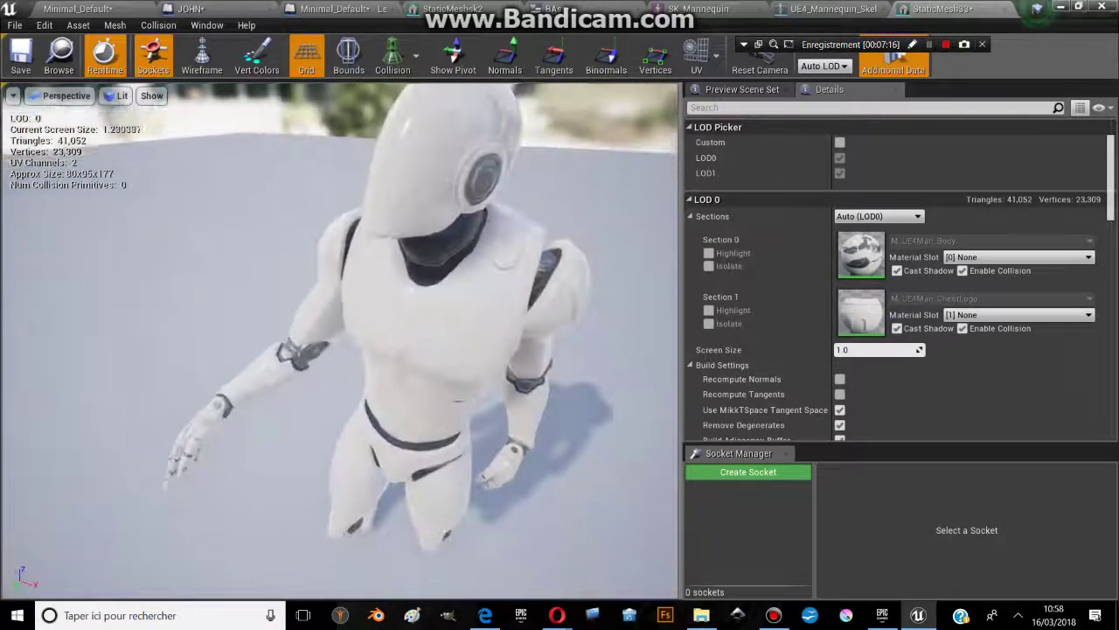
scroll(341, 332, "down", 1)
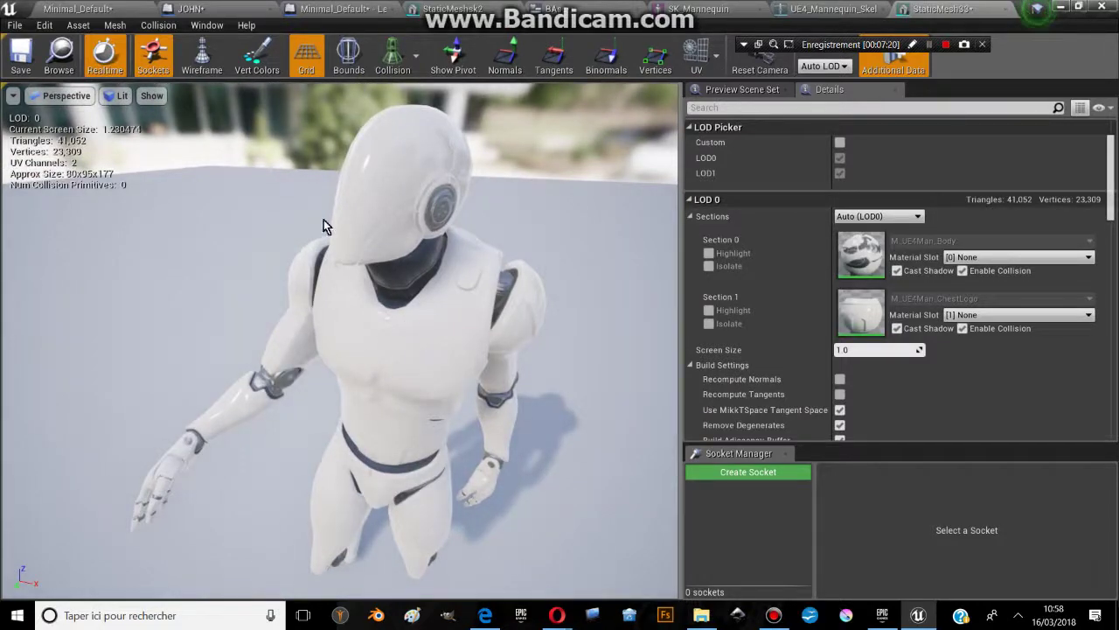
mouse_move(434, 381)
left_mouse_down()
mouse_move(372, 395)
mouse_move(372, 507)
mouse_move(372, 420)
mouse_move(371, 490)
left_mouse_up()
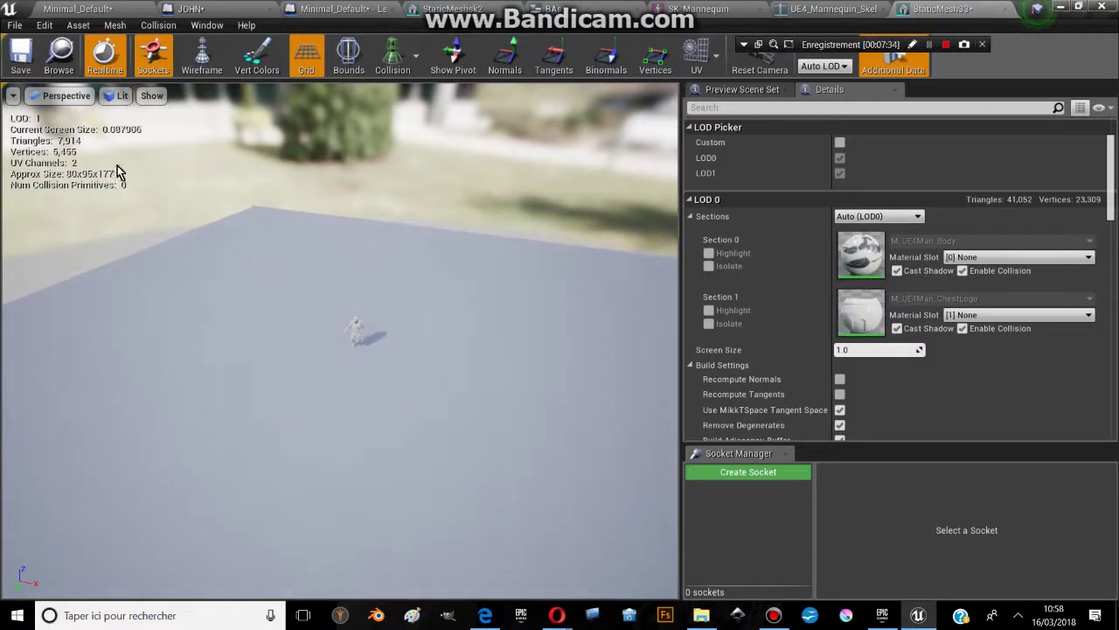
left_click_drag(344, 282, 336, 289)
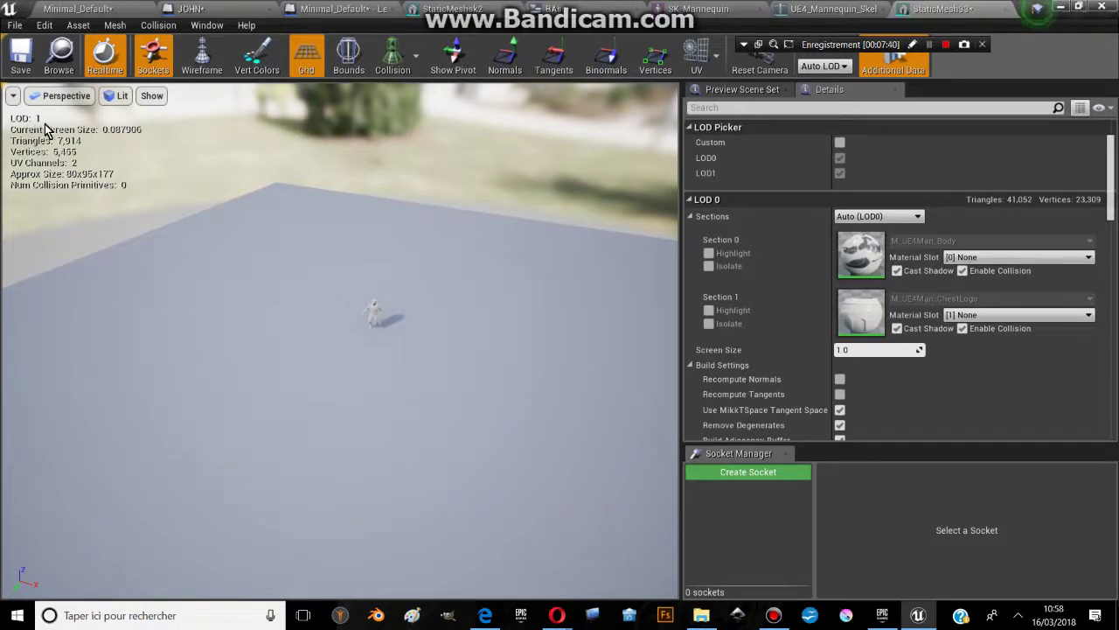
left_click_drag(336, 289, 336, 174)
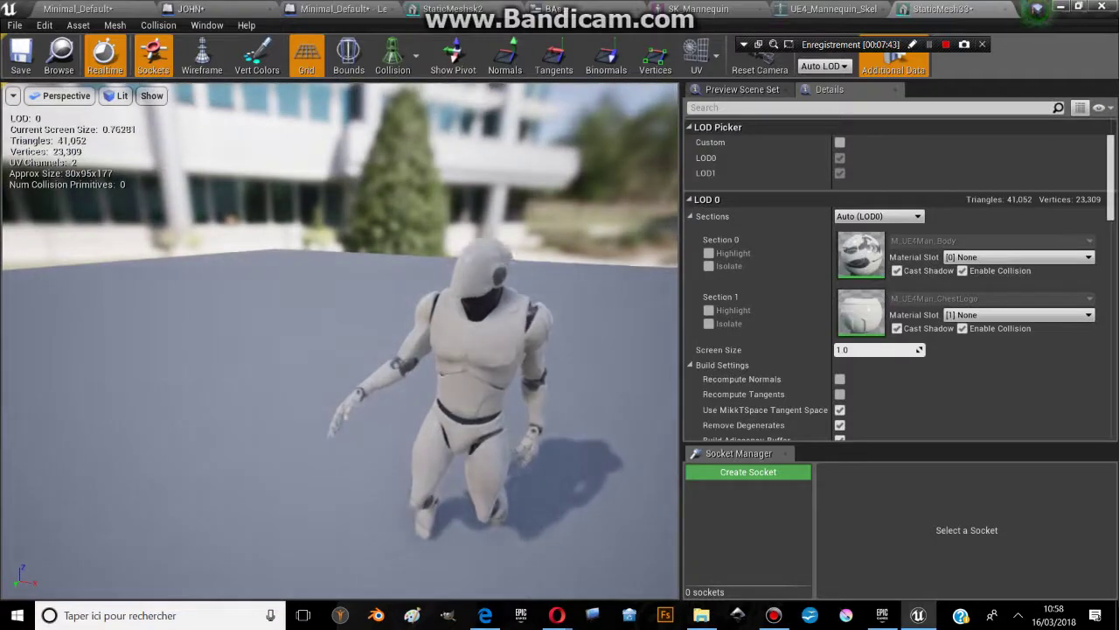
Collapse the Build Settings and Reduction Settings categories under LOD 0 in the Details panel
scroll(797, 364, "down", 3)
scroll(813, 345, "down", 3)
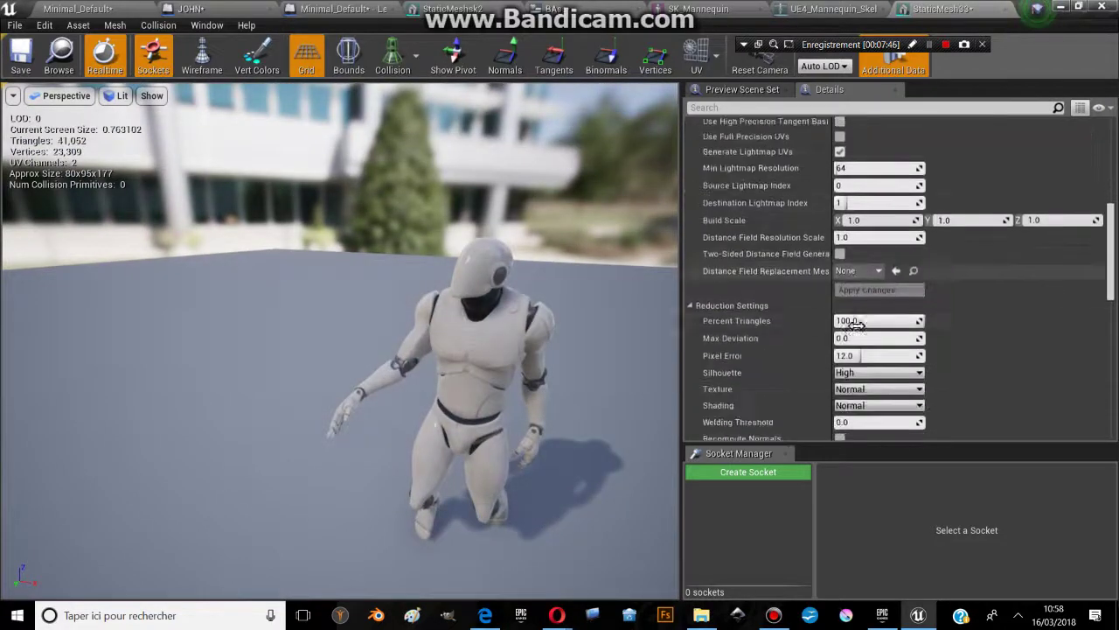
scroll(831, 325, "down", 4)
scroll(831, 325, "up", 1)
scroll(778, 324, "up", 3)
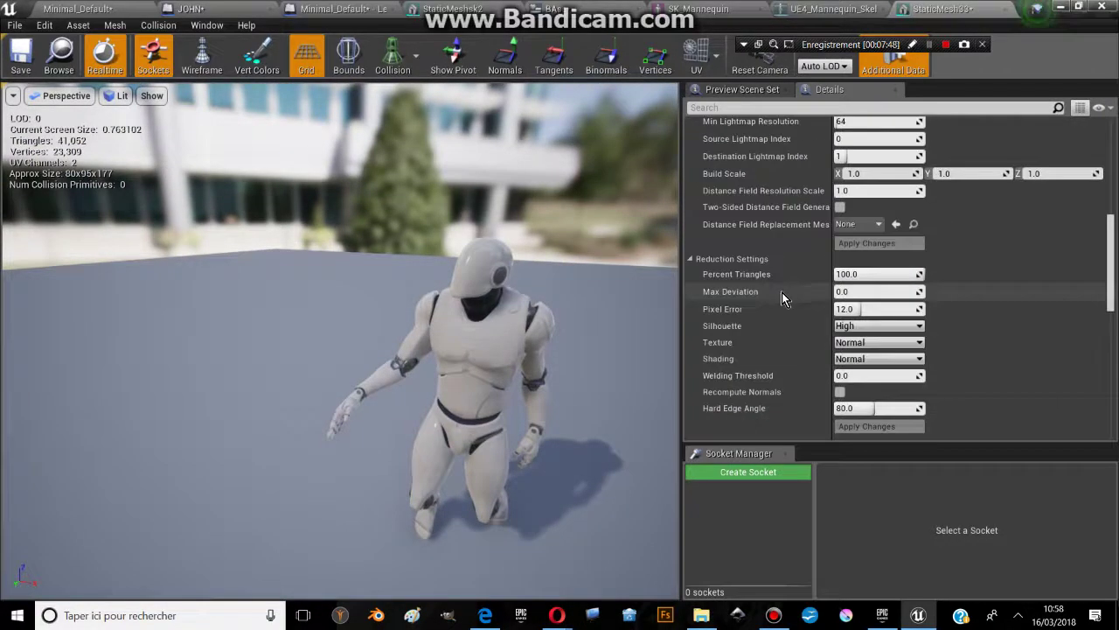
scroll(782, 296, "up", 3)
scroll(784, 299, "up", 2)
scroll(785, 301, "up", 1)
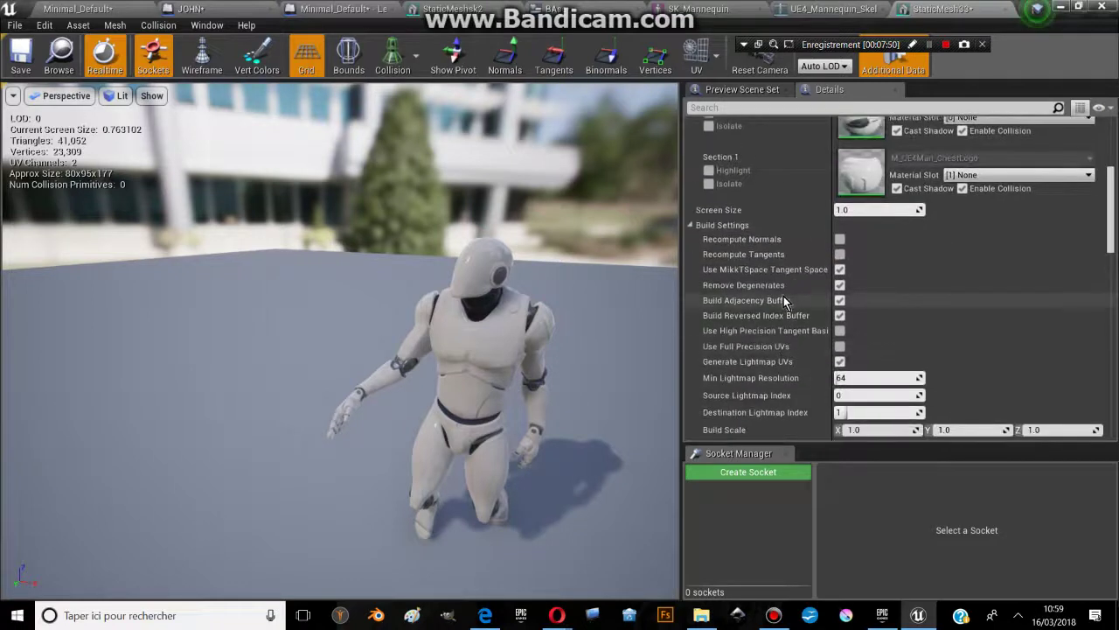
scroll(791, 293, "up", 1)
scroll(778, 290, "up", 1)
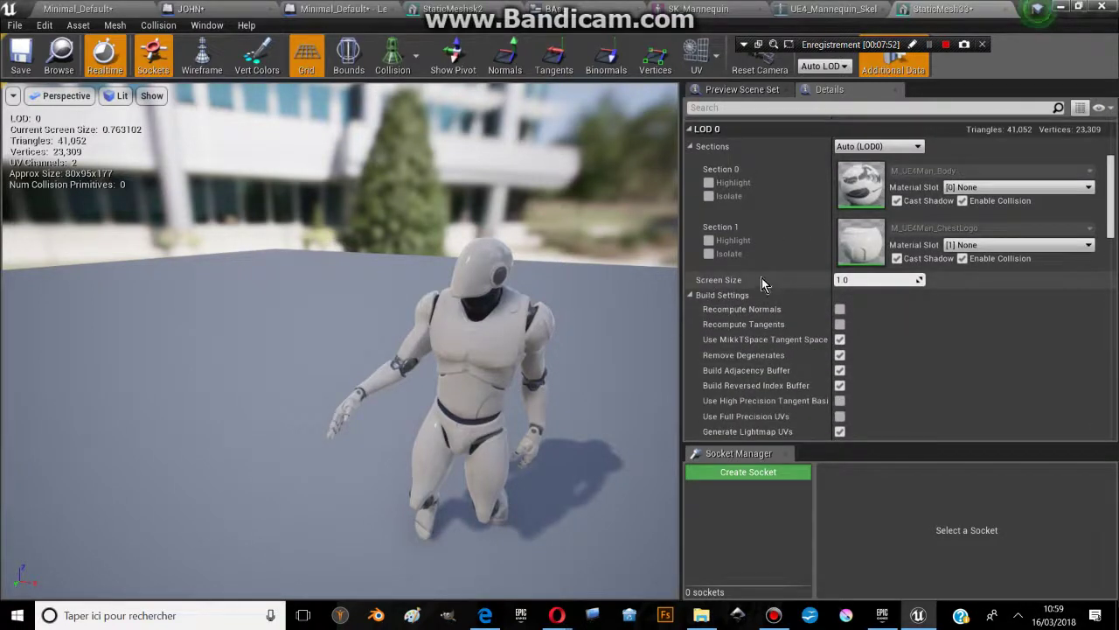
left_click(690, 296)
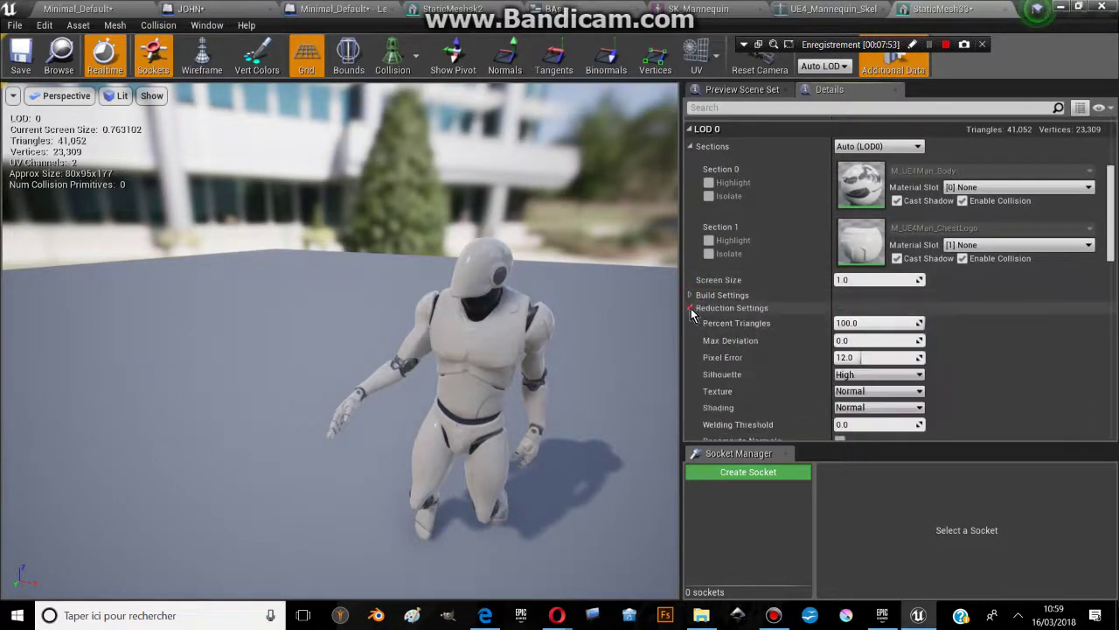
left_click(691, 307)
scroll(700, 357, "up", 1)
scroll(731, 372, "down", 1)
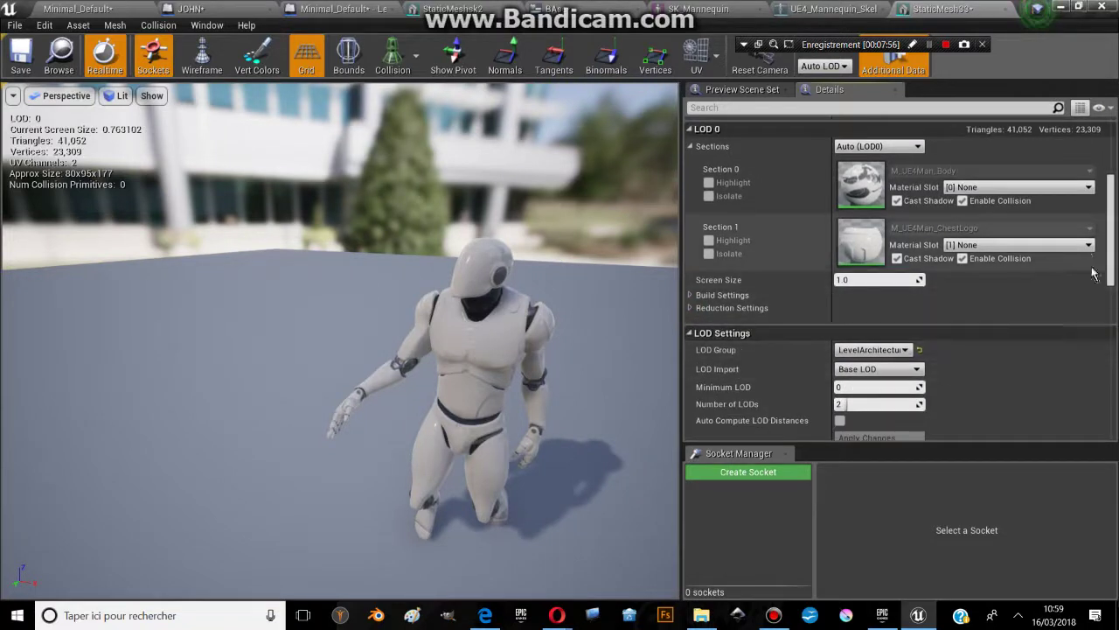
left_click_drag(1113, 232, 1113, 175)
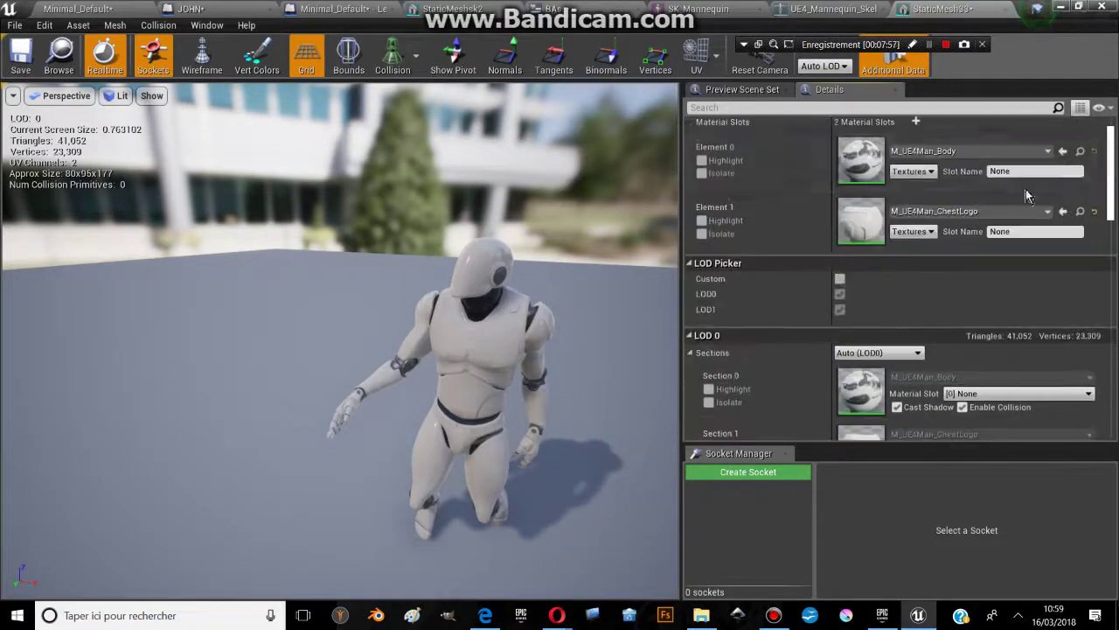
Tick Custom in the LOD Picker and enter 0.8 as LOD 1's Screen Size
left_click(838, 281)
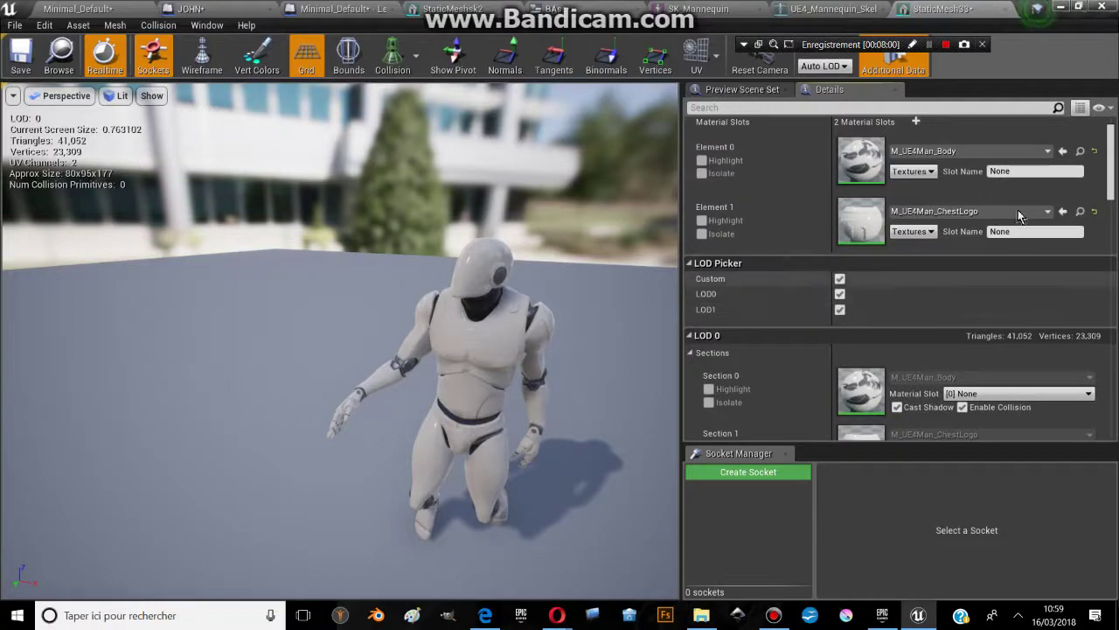
left_click_drag(1109, 175, 1101, 271)
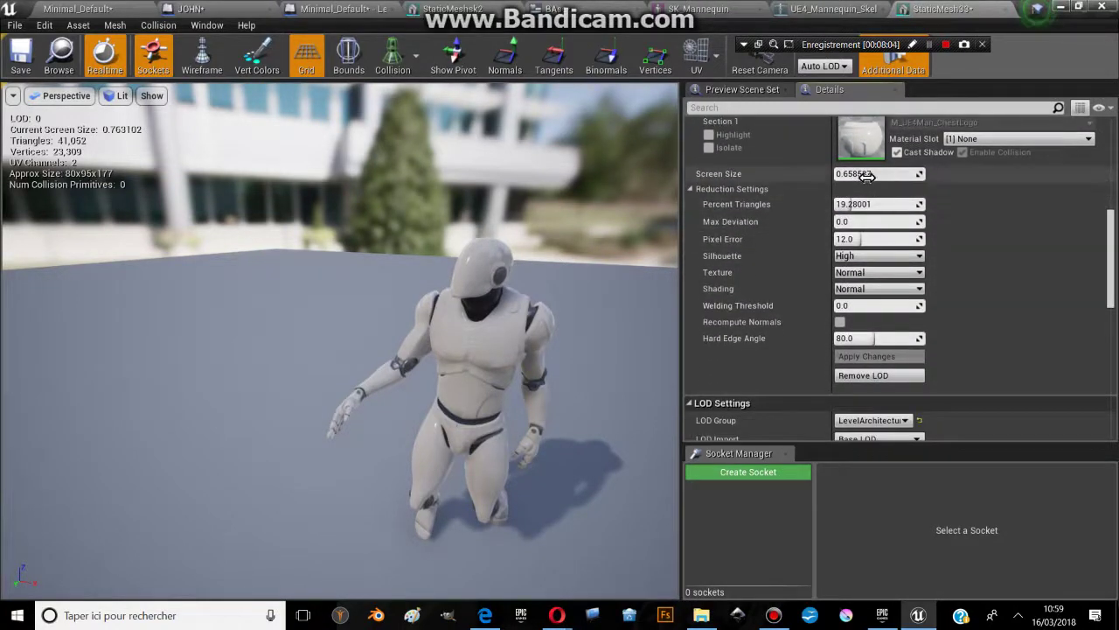
left_click(864, 172)
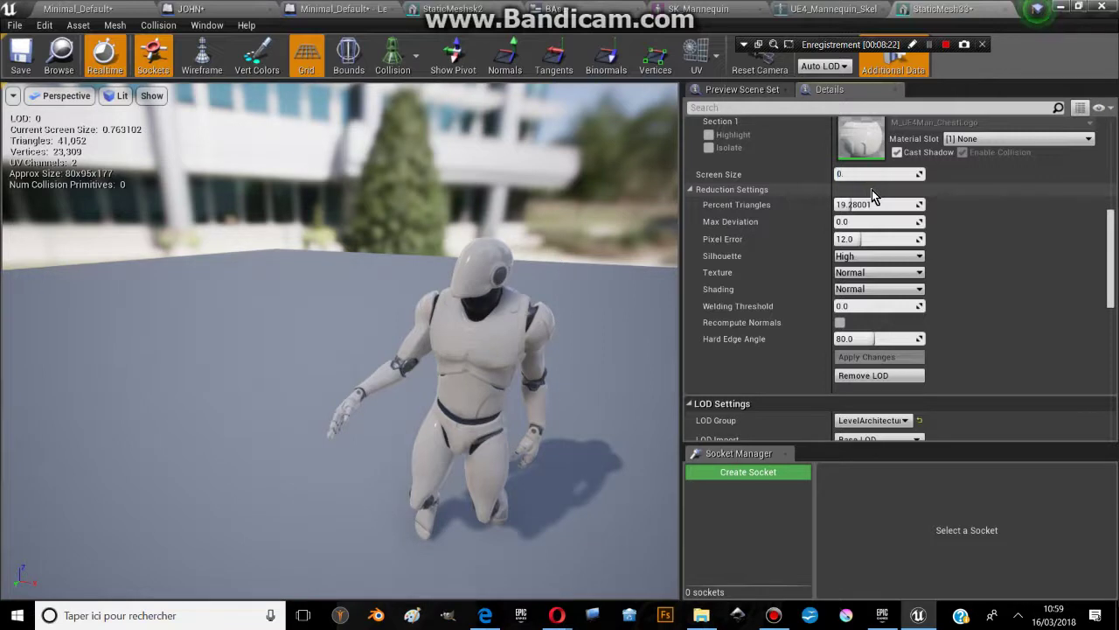
type("8")
key("Return")
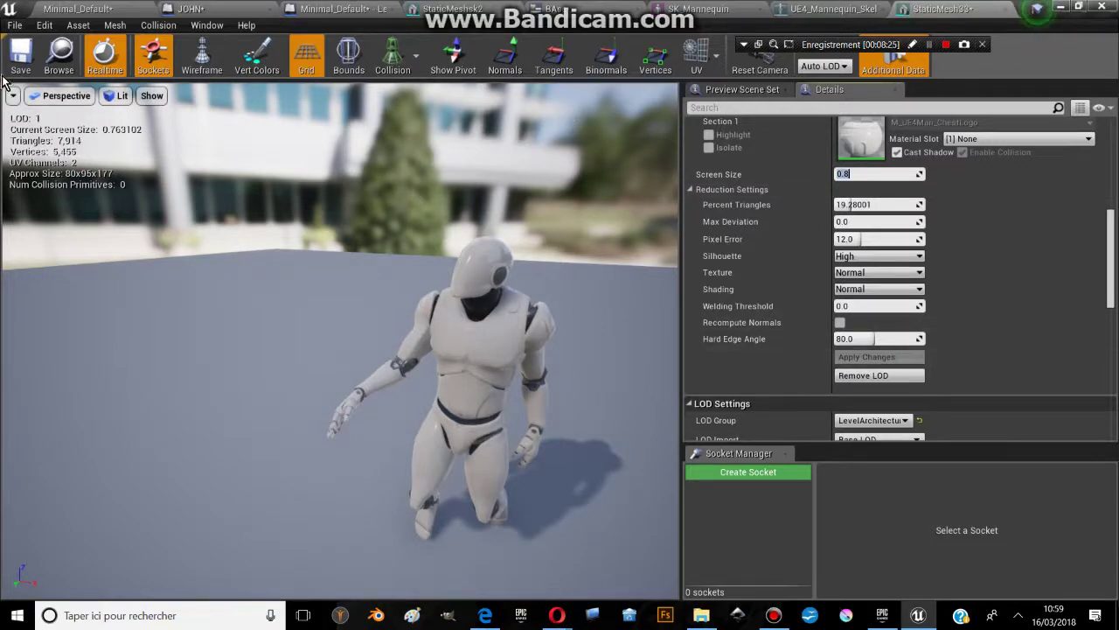
left_click(373, 239)
Orbit and pull the camera back from the mannequin to watch it switch to LOD 1
mouse_move(373, 240)
left_mouse_down()
mouse_move(376, 254)
mouse_move(474, 311)
left_mouse_up()
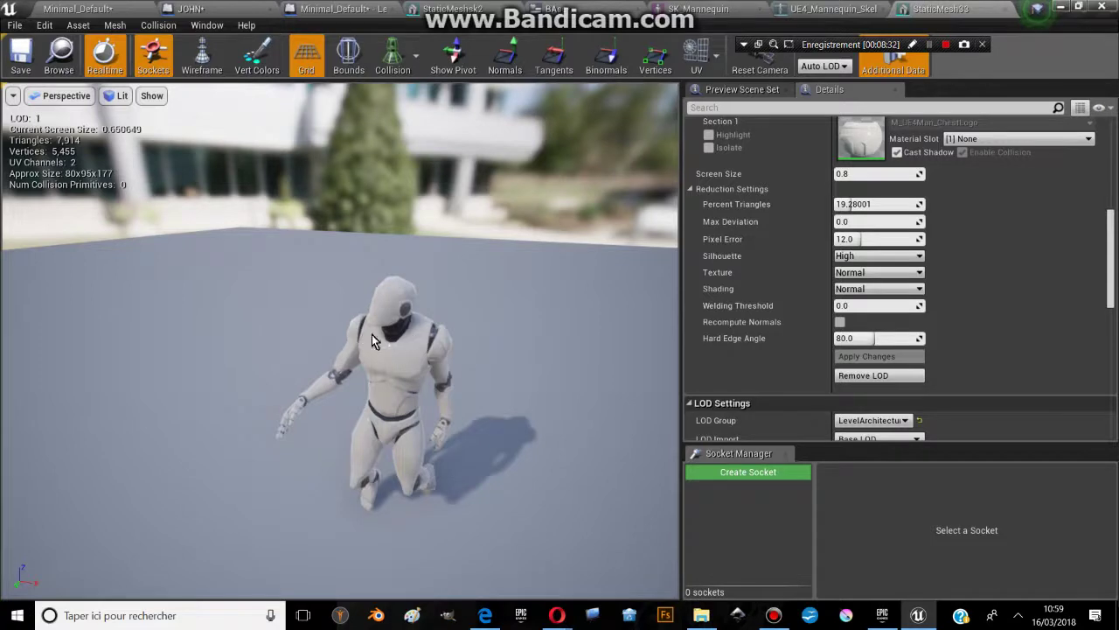
mouse_move(329, 375)
left_mouse_down()
mouse_move(333, 385)
mouse_move(341, 367)
left_mouse_up()
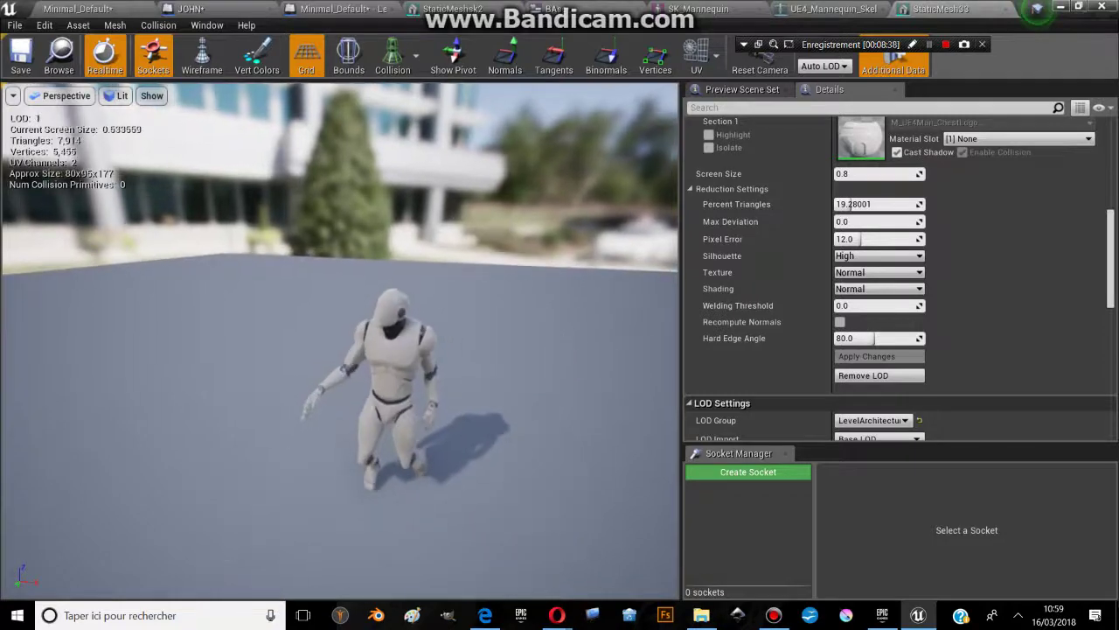
mouse_move(341, 367)
left_mouse_down()
mouse_move(395, 286)
mouse_move(395, 297)
left_mouse_up()
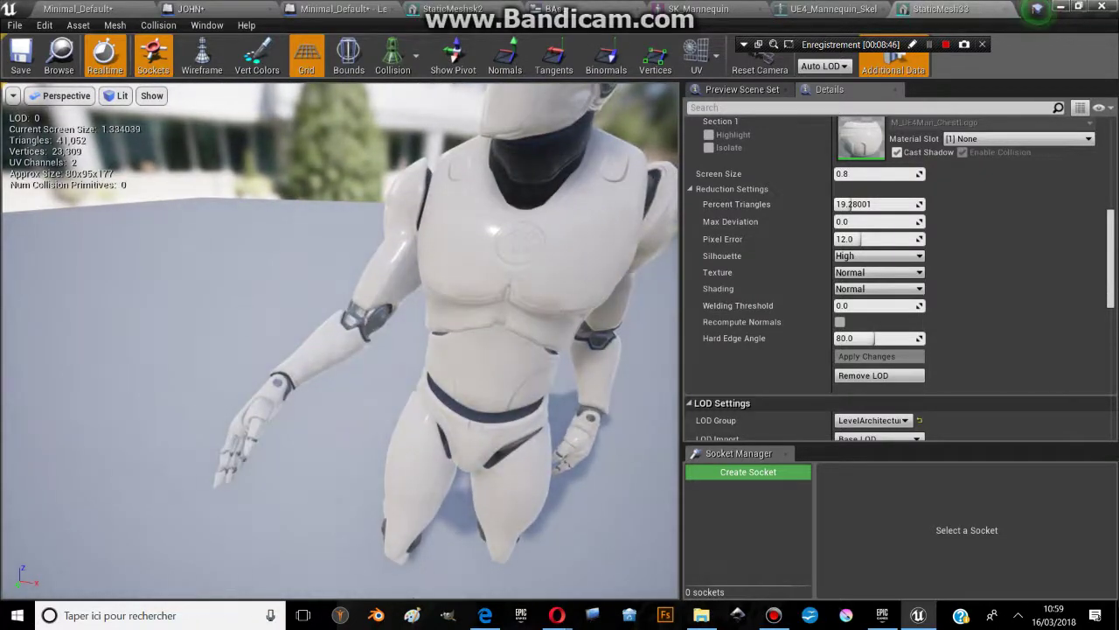
left_click_drag(395, 297, 395, 297)
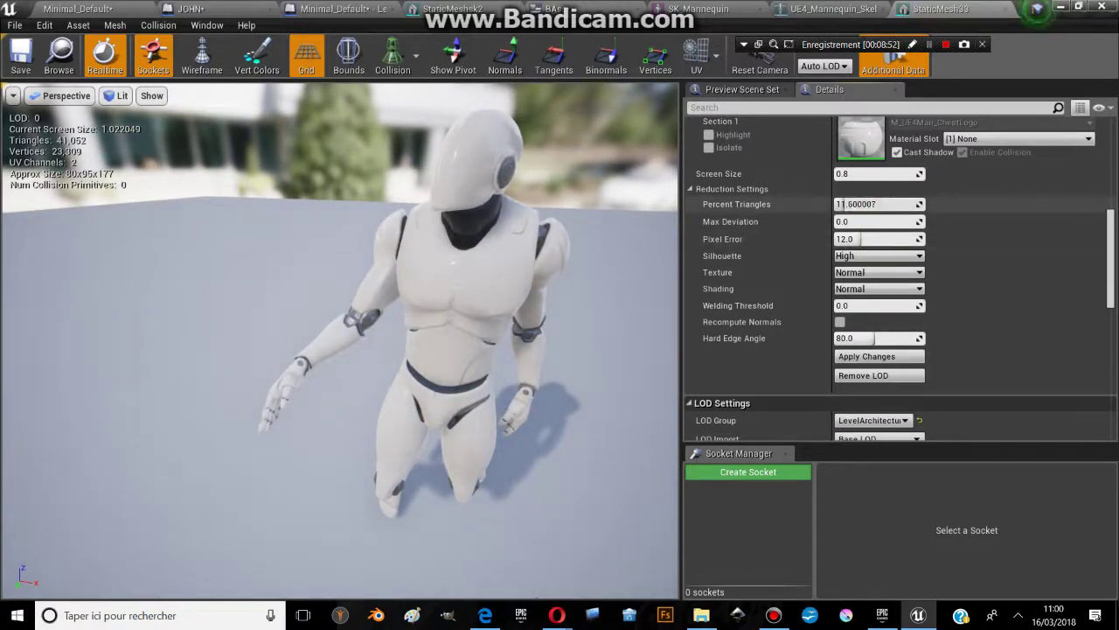
Change LOD 1's Screen Size to 0.7 and regenerate StaticMesh33 with Apply Changes
left_click(868, 178)
type("0.7")
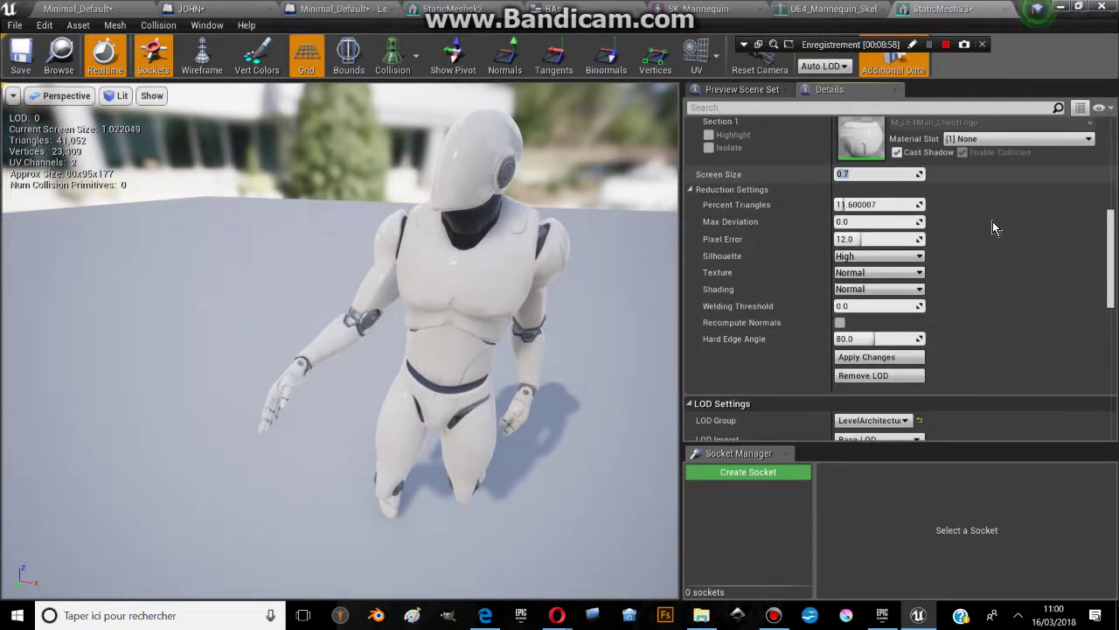
left_click(878, 360)
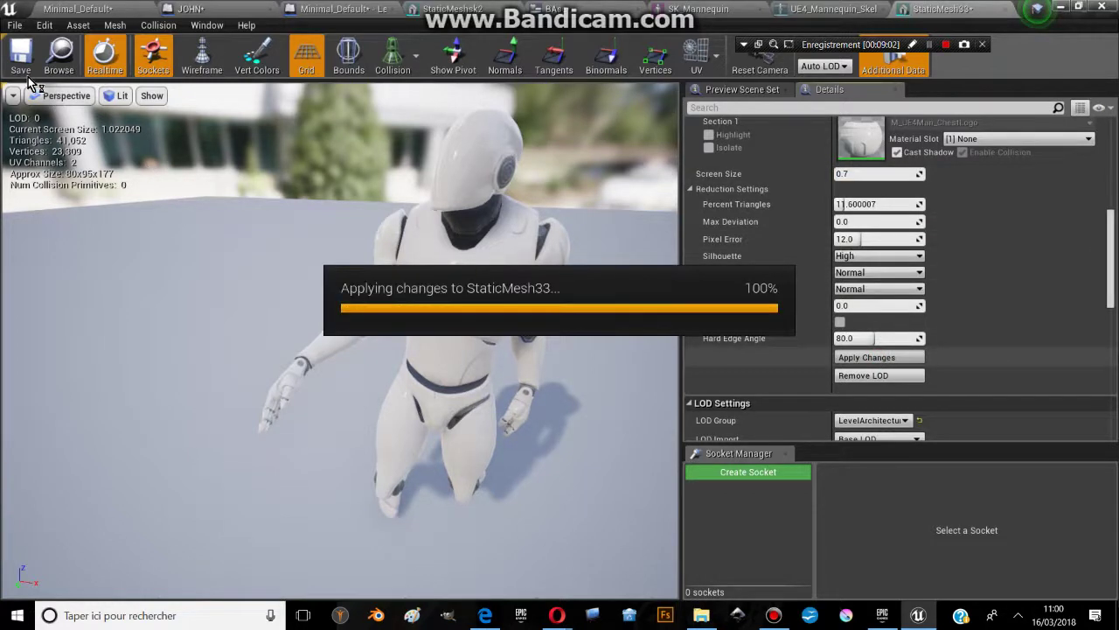
Move the camera around the mannequin to preview LOD 1 at 4,761 triangles and 3,629 vertices
left_click_drag(440, 210, 440, 219)
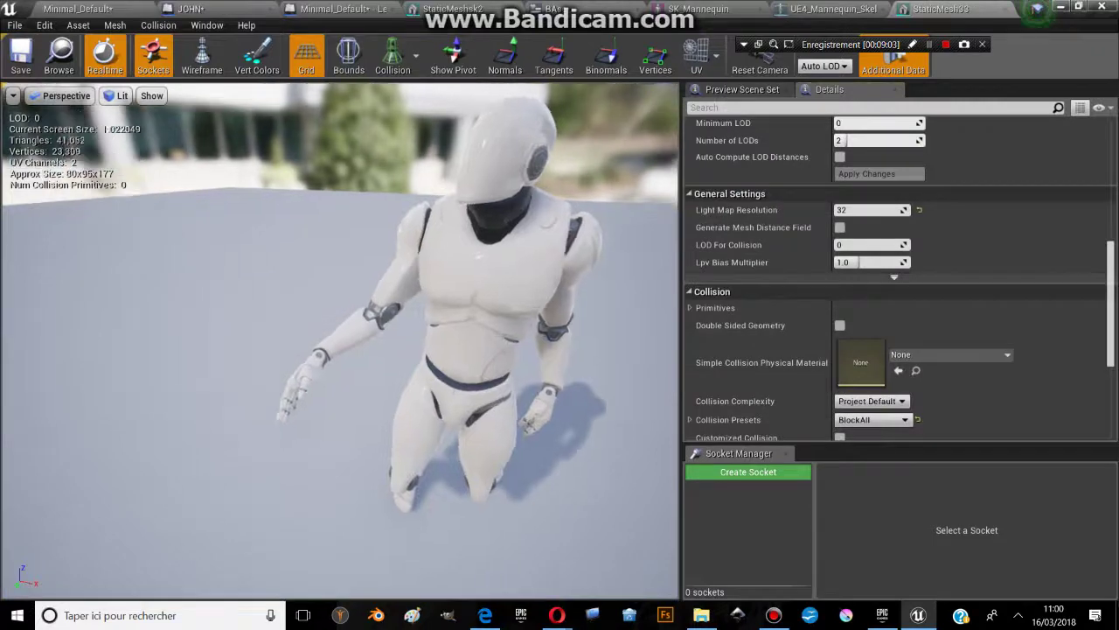
right_click_drag(440, 218, 440, 218)
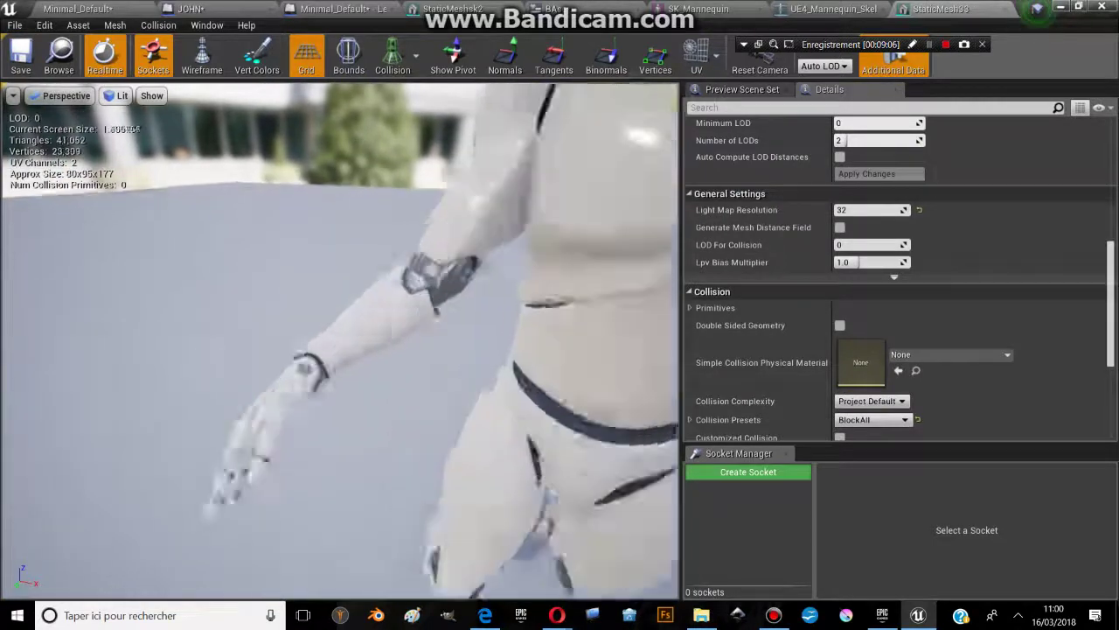
left_click_drag(439, 219, 440, 219)
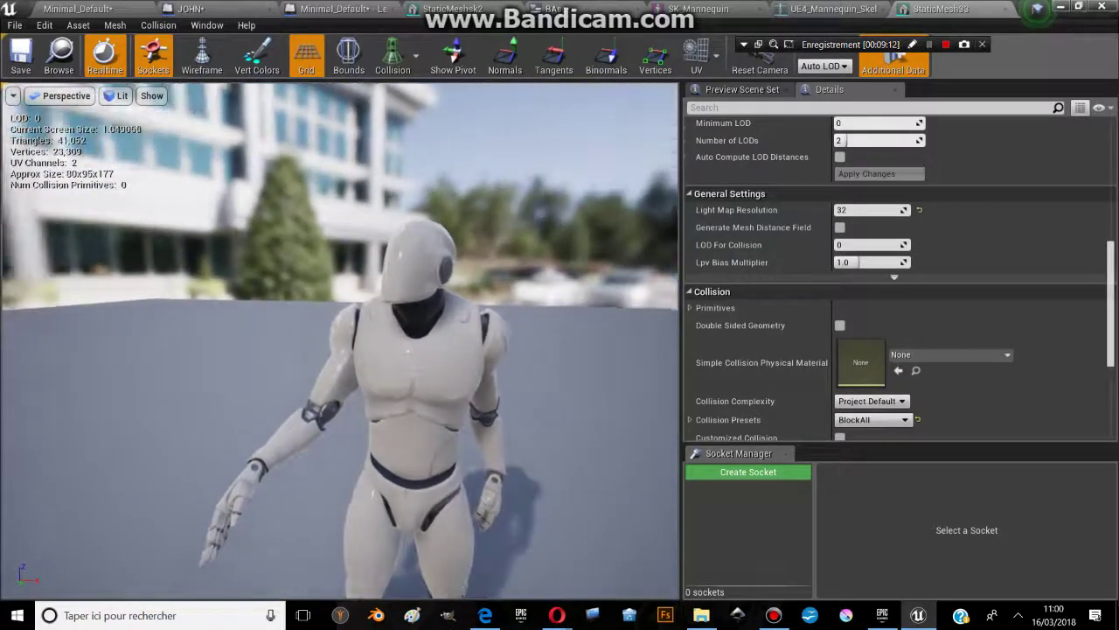
left_click_drag(471, 477, 470, 477)
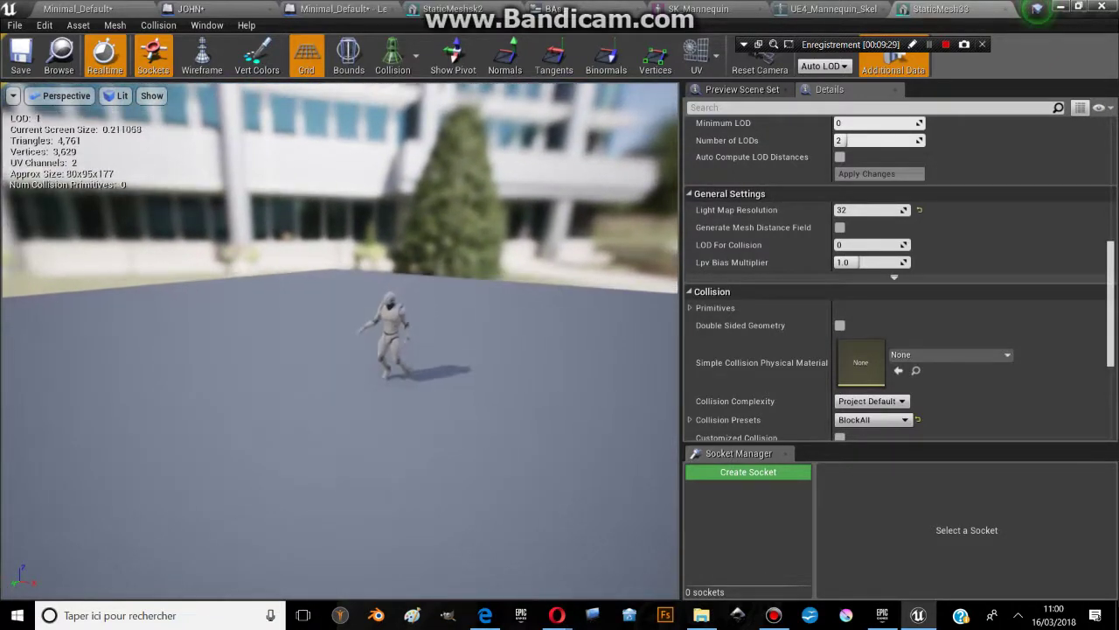
left_click_drag(512, 301, 512, 302)
left_click_drag(320, 293, 319, 292)
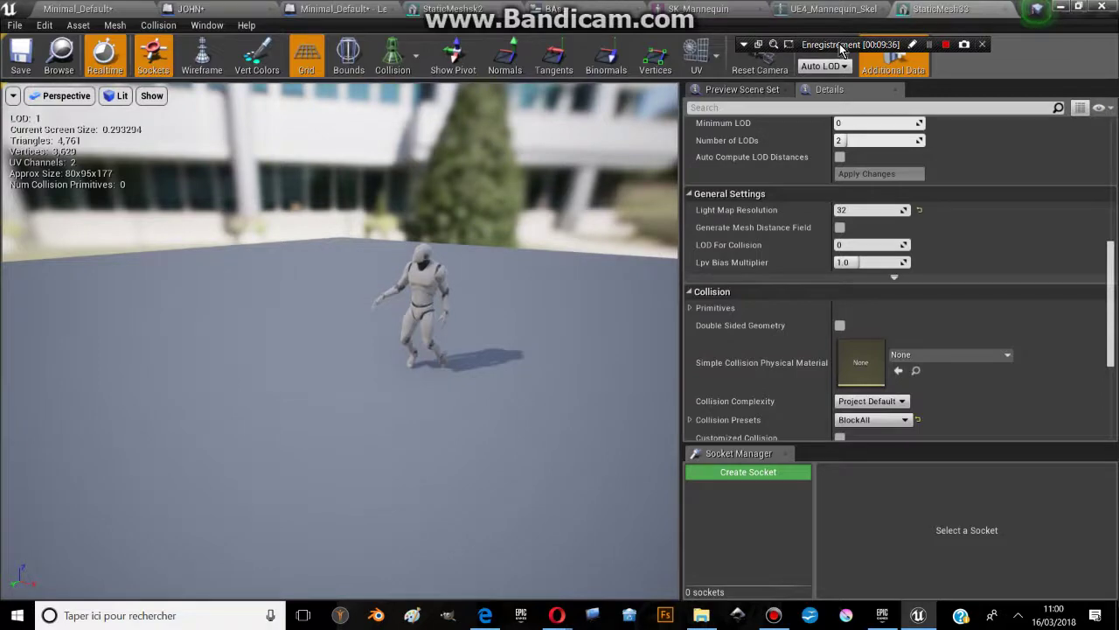
left_click(822, 70)
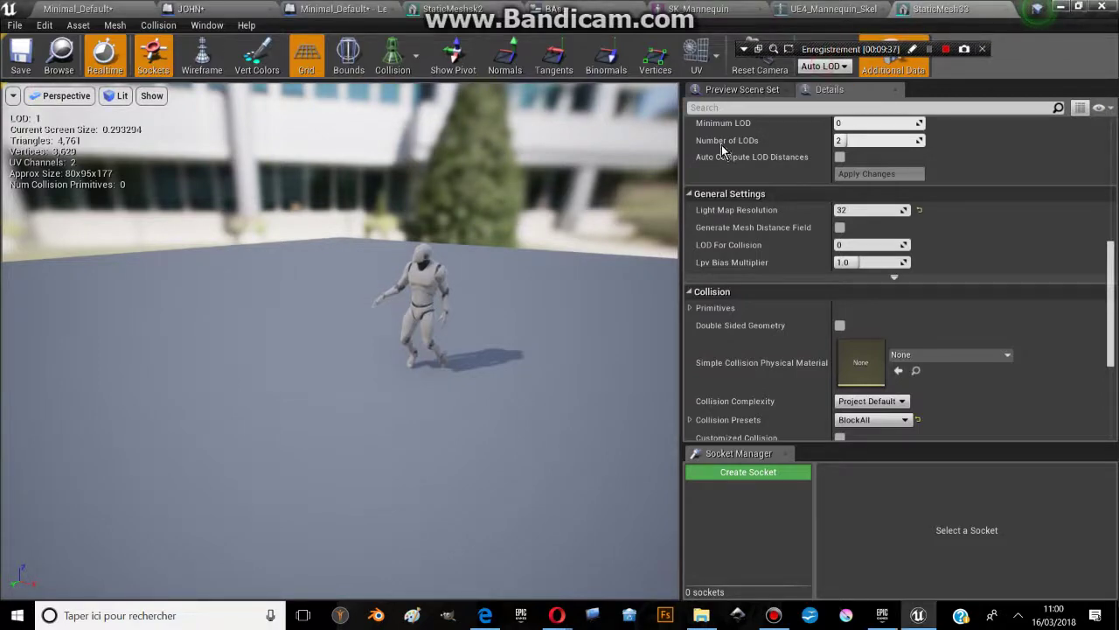
left_click_drag(437, 306, 437, 306)
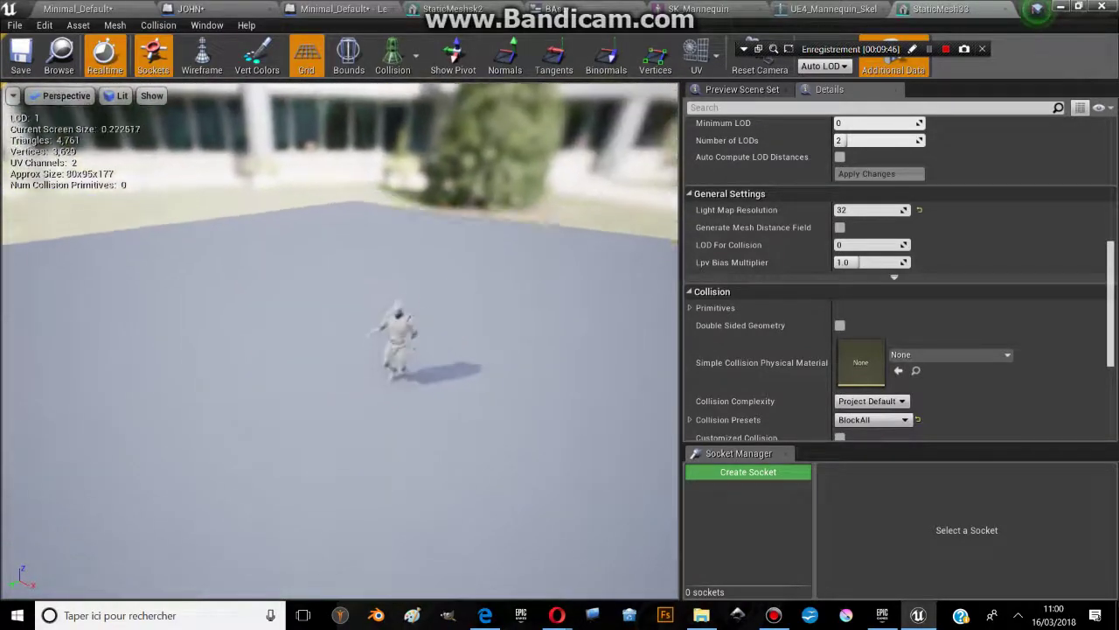
Switch back to the Minimal_Default level showing the mannequin crowd
left_click(70, 9)
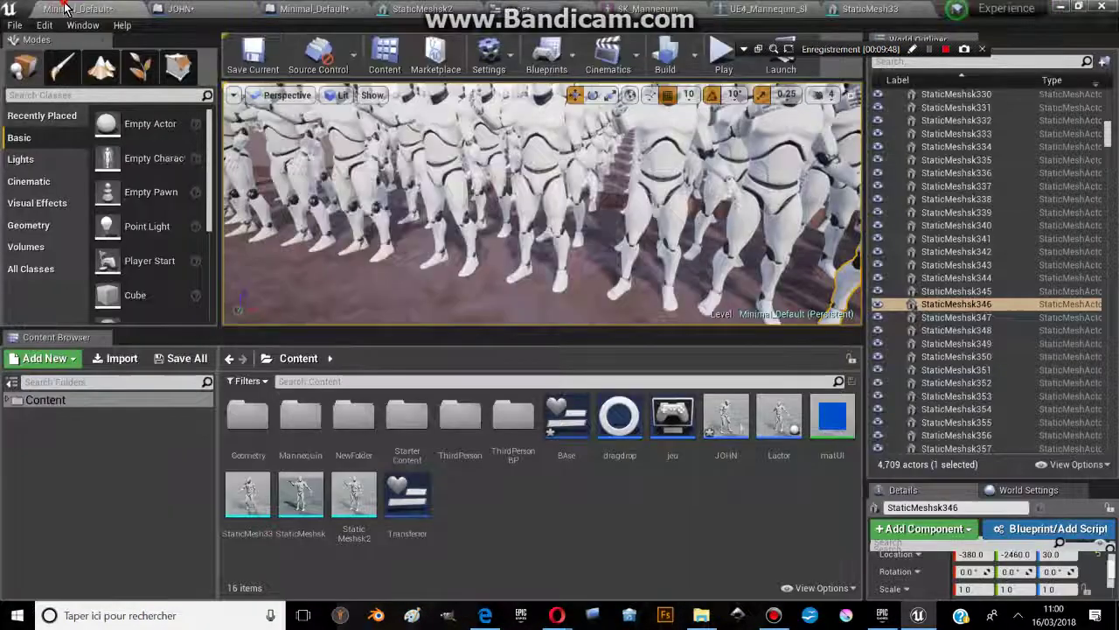